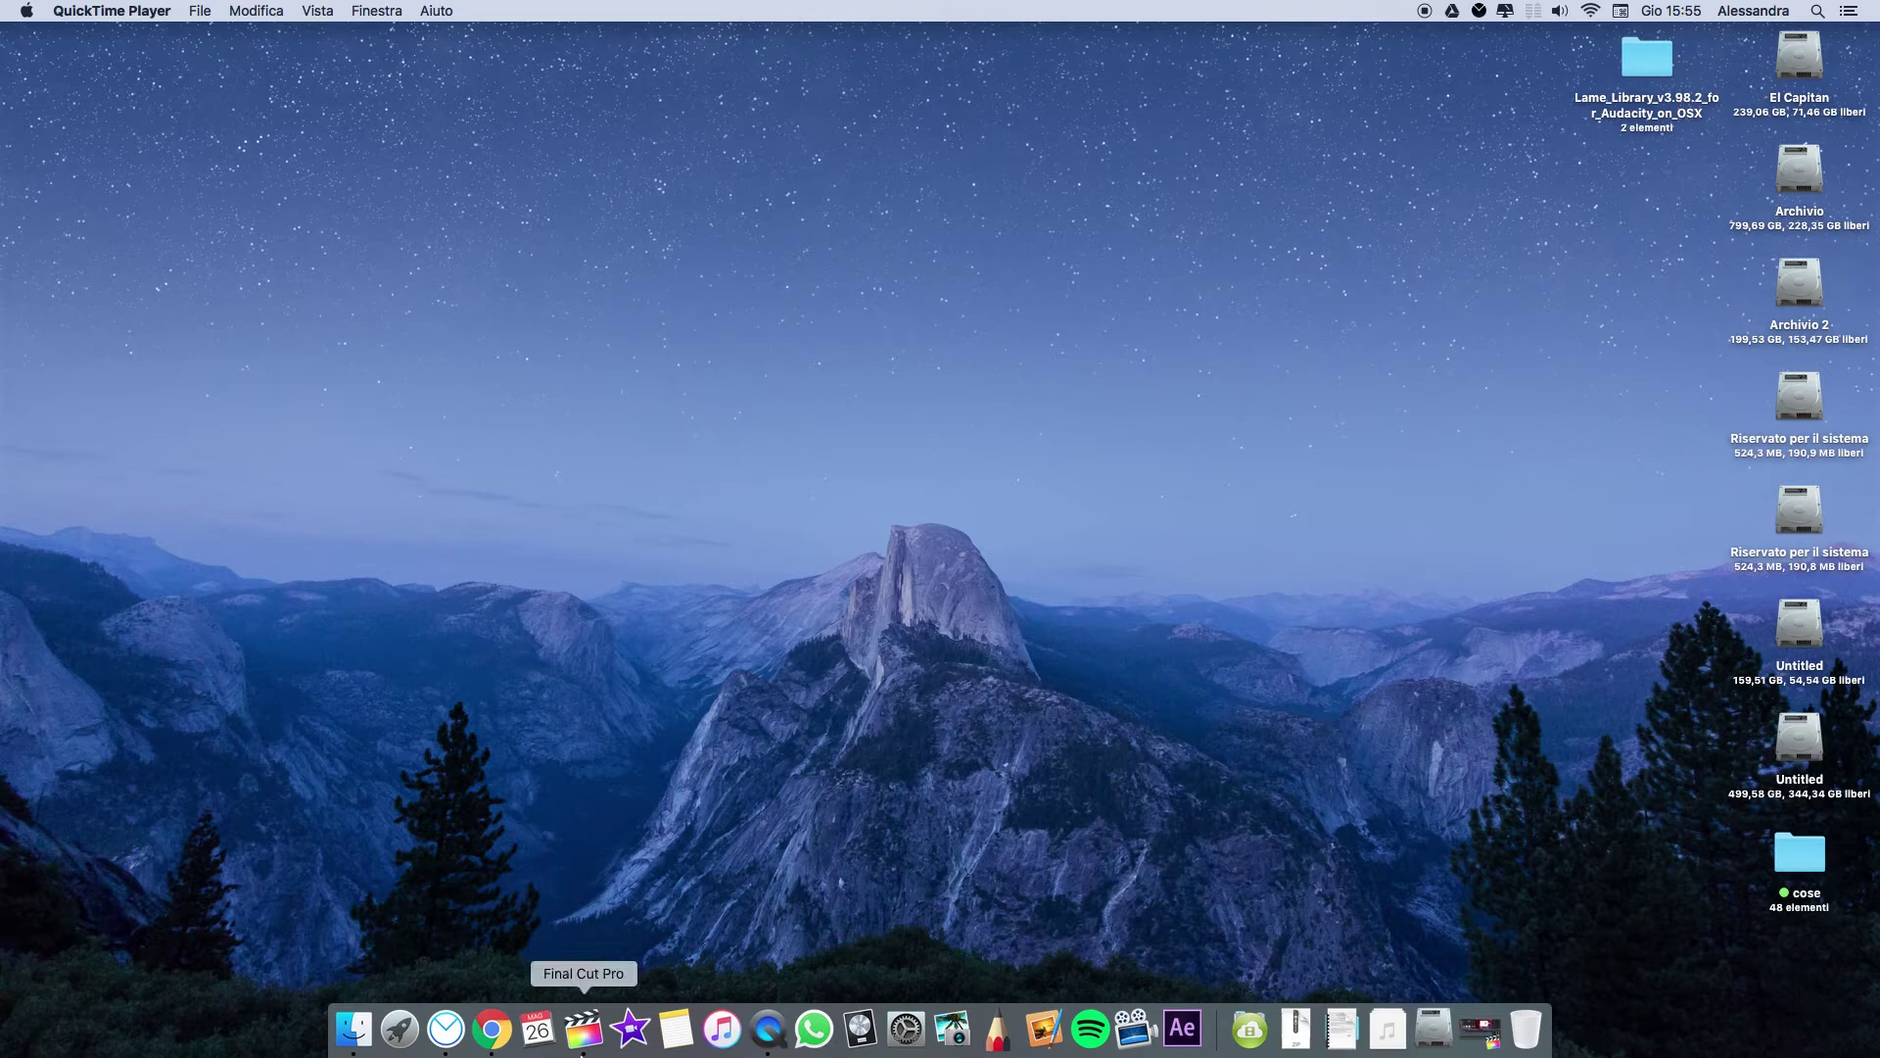
Mute the computer's sound and scroll through the whatsapp project's stacked blurred clips
click(584, 1028)
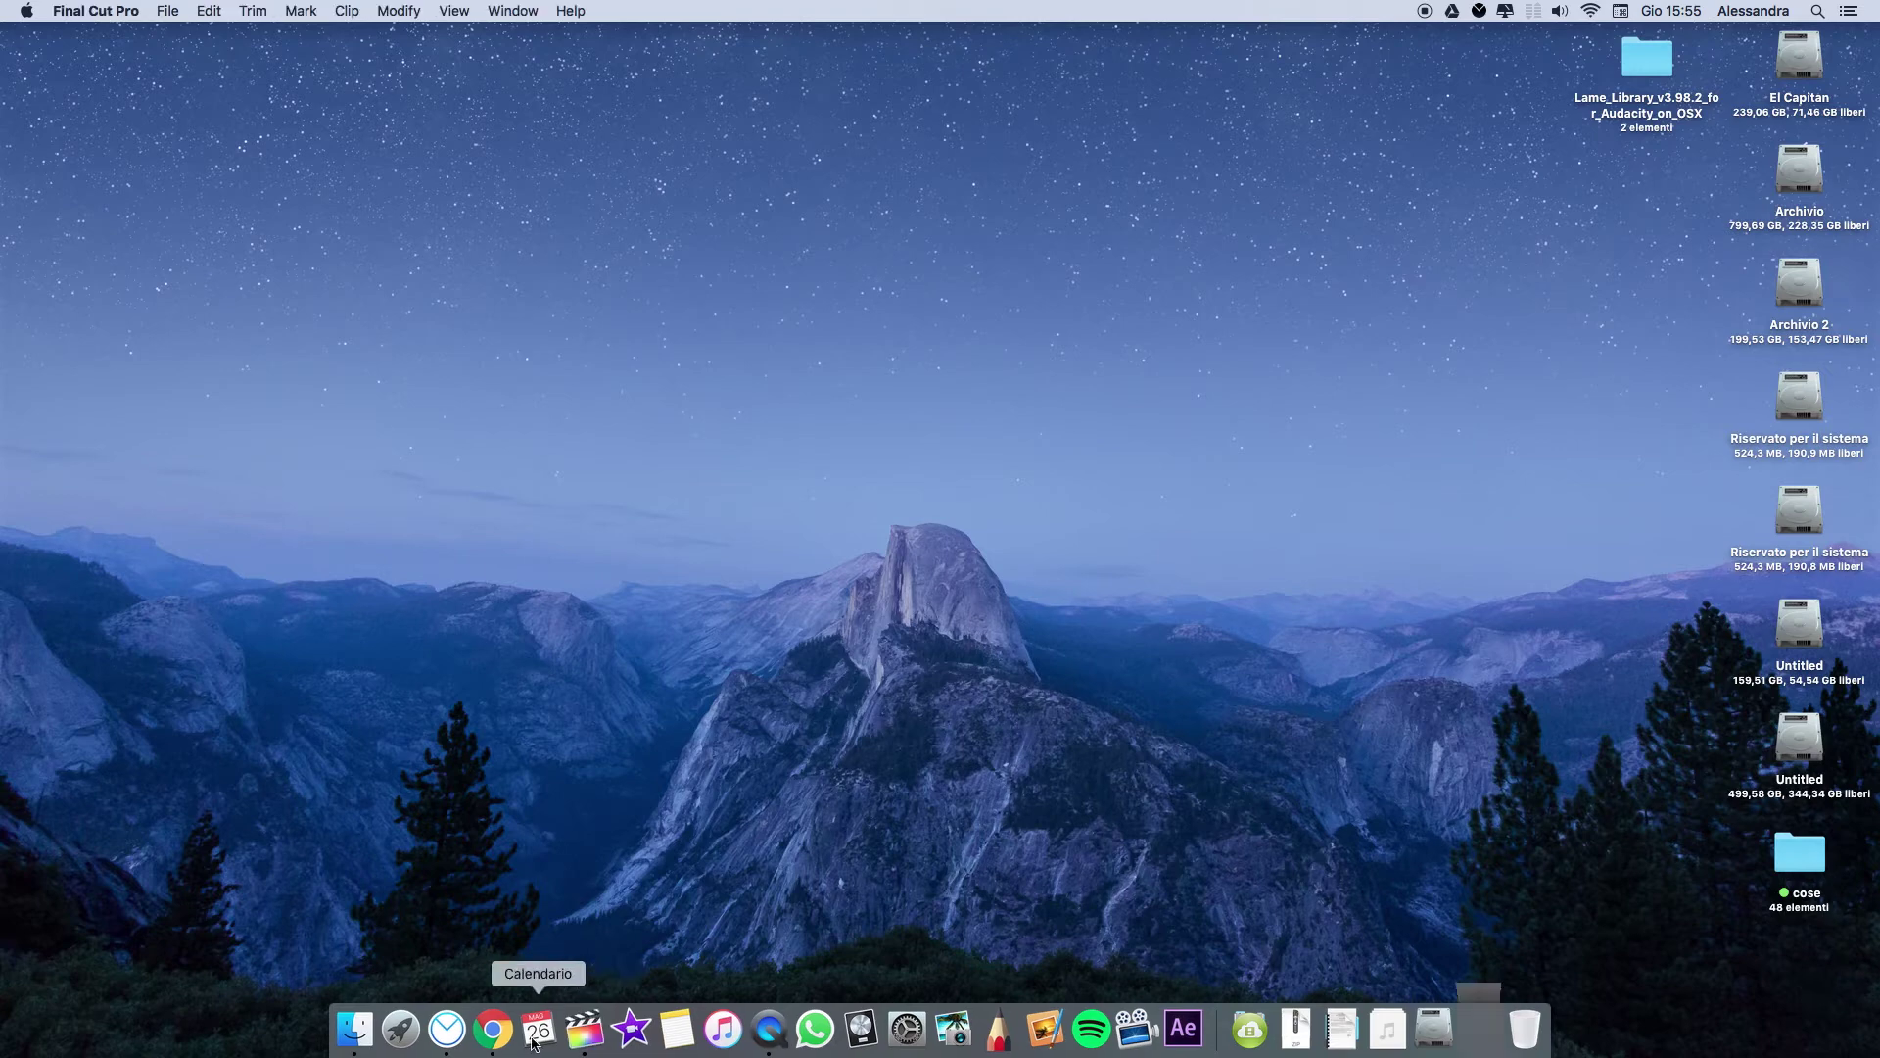
scroll(290, 423, down, 3)
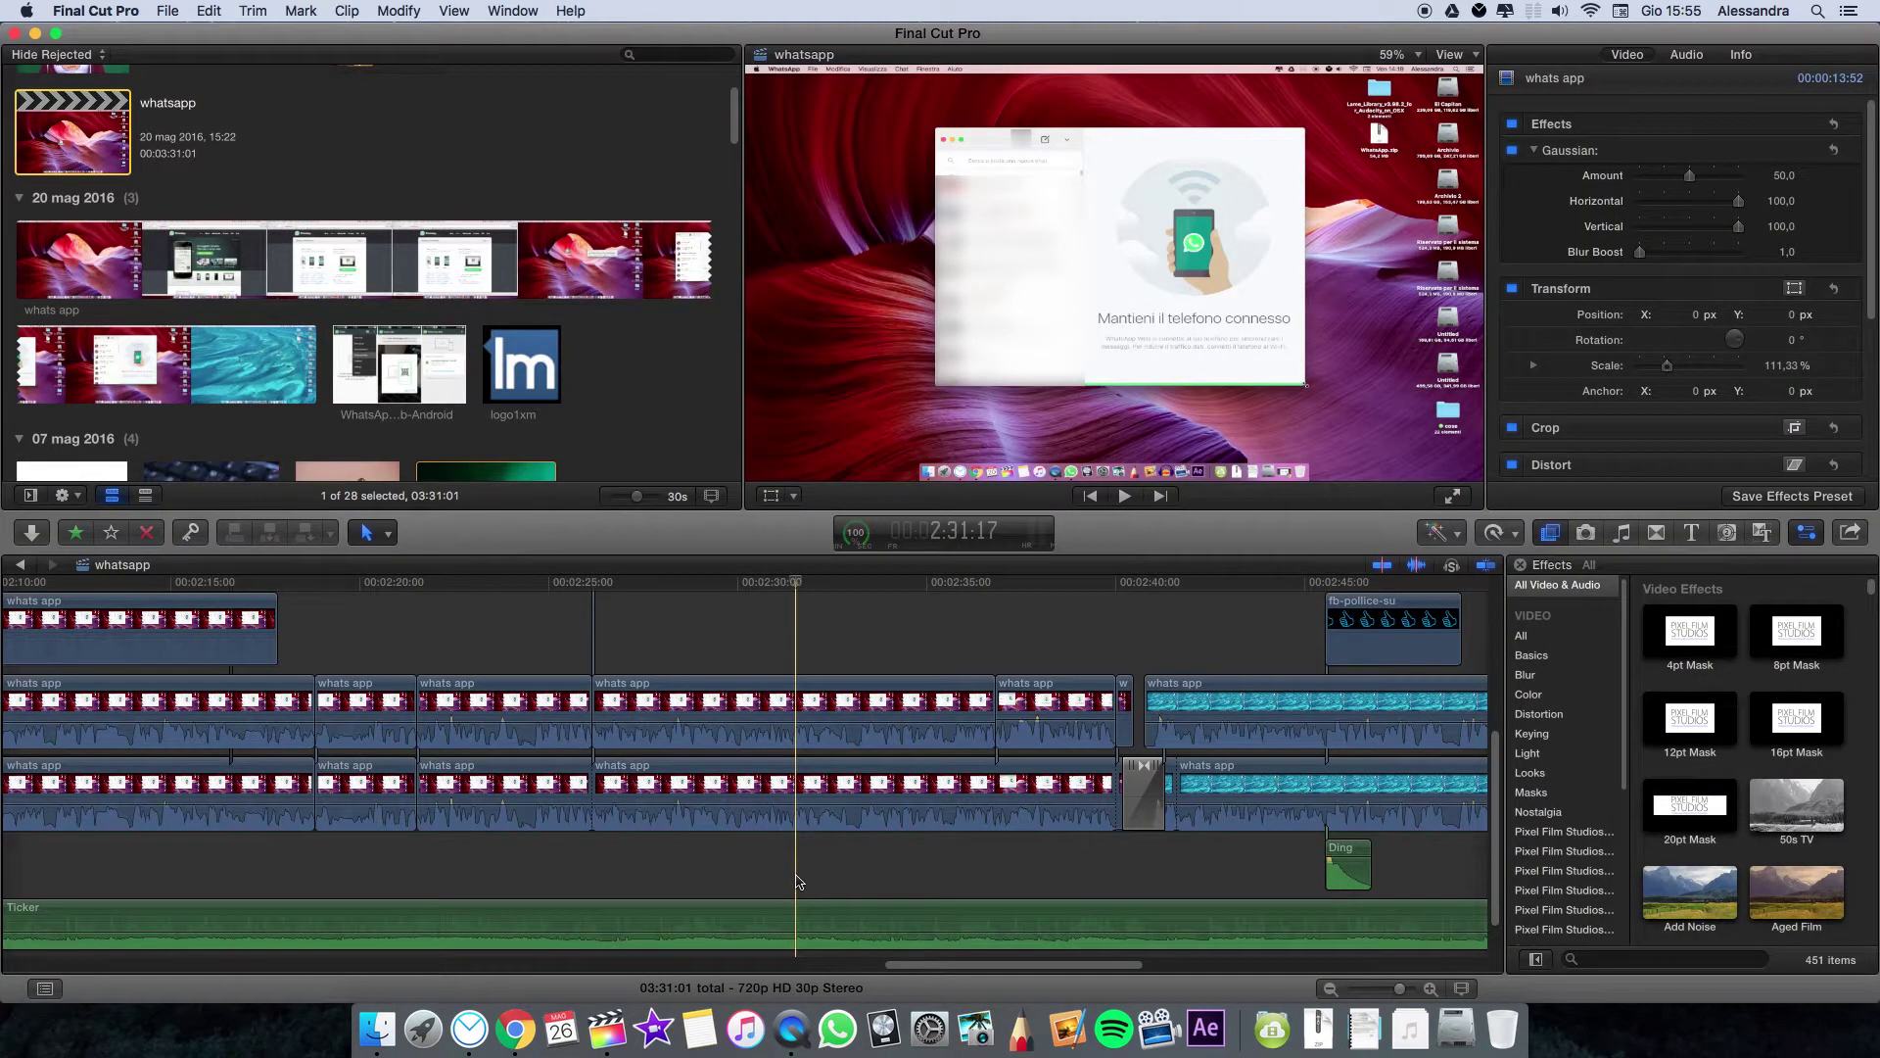
key(XF86AudioMute)
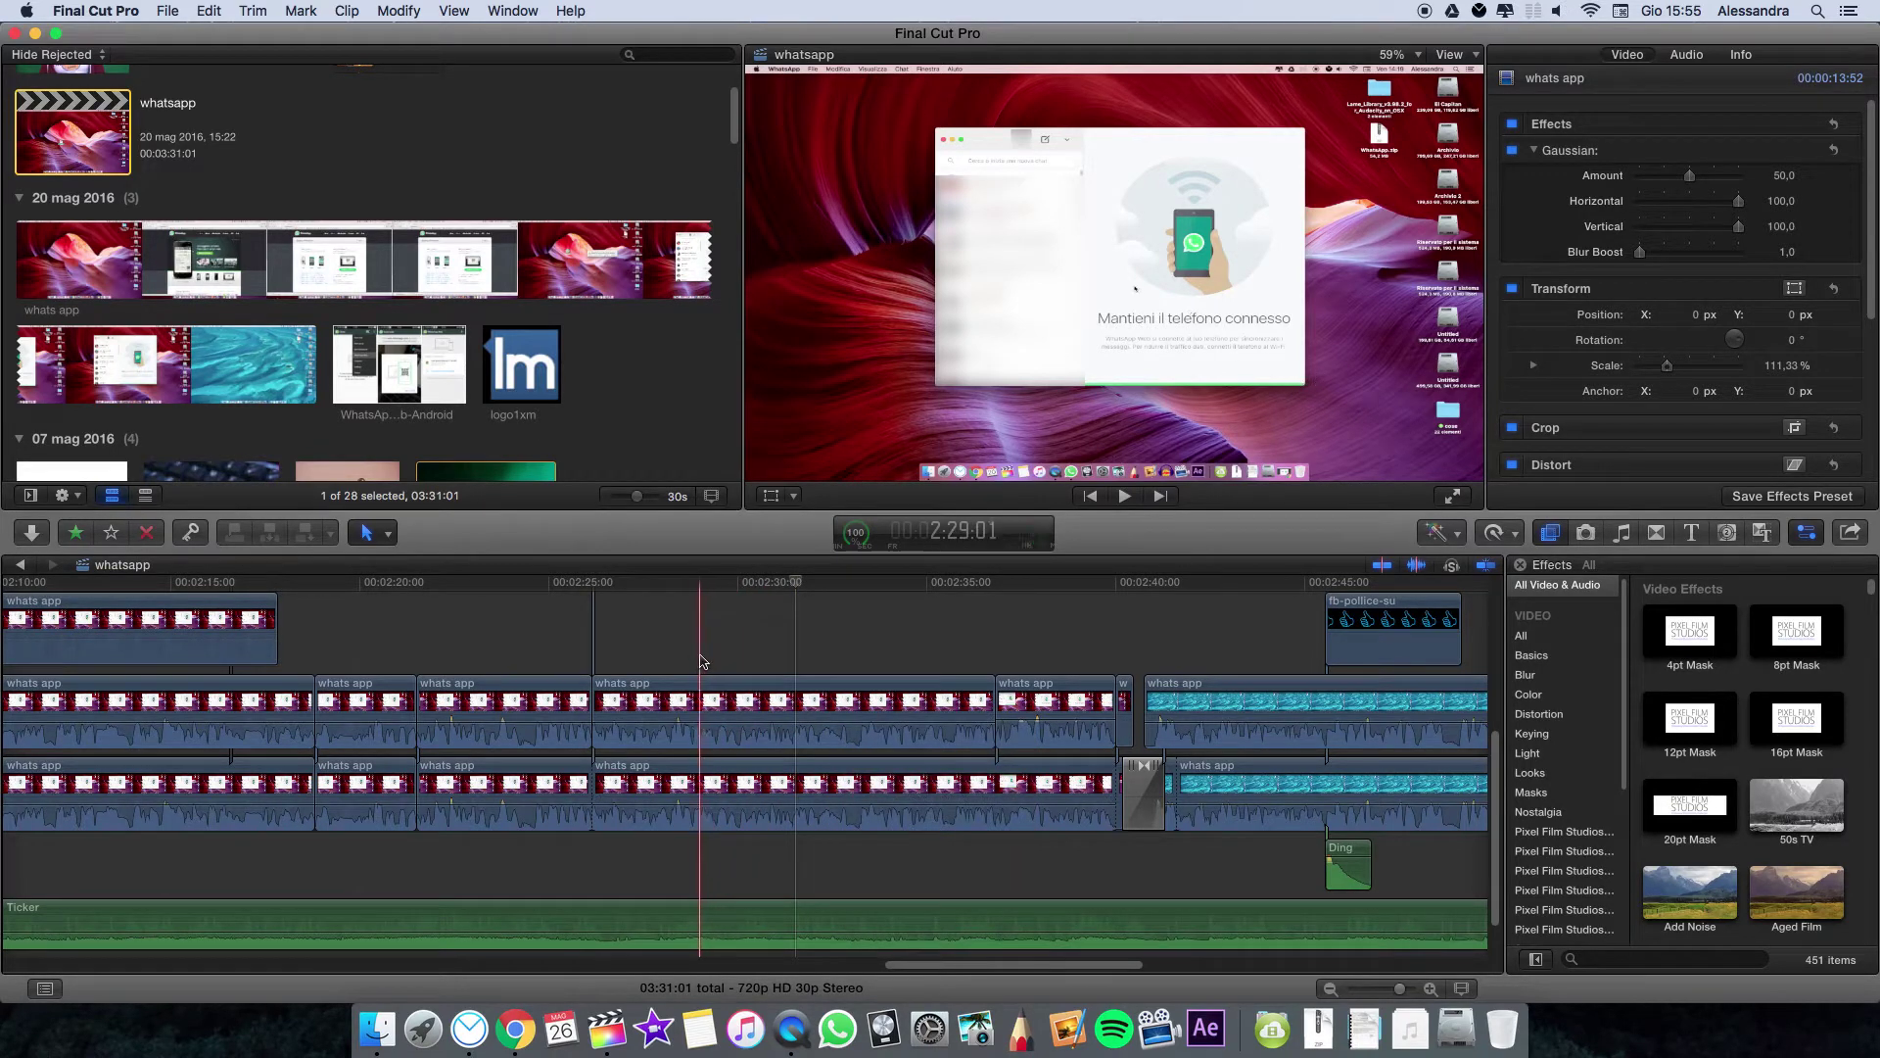
scroll(699, 661, up, 3)
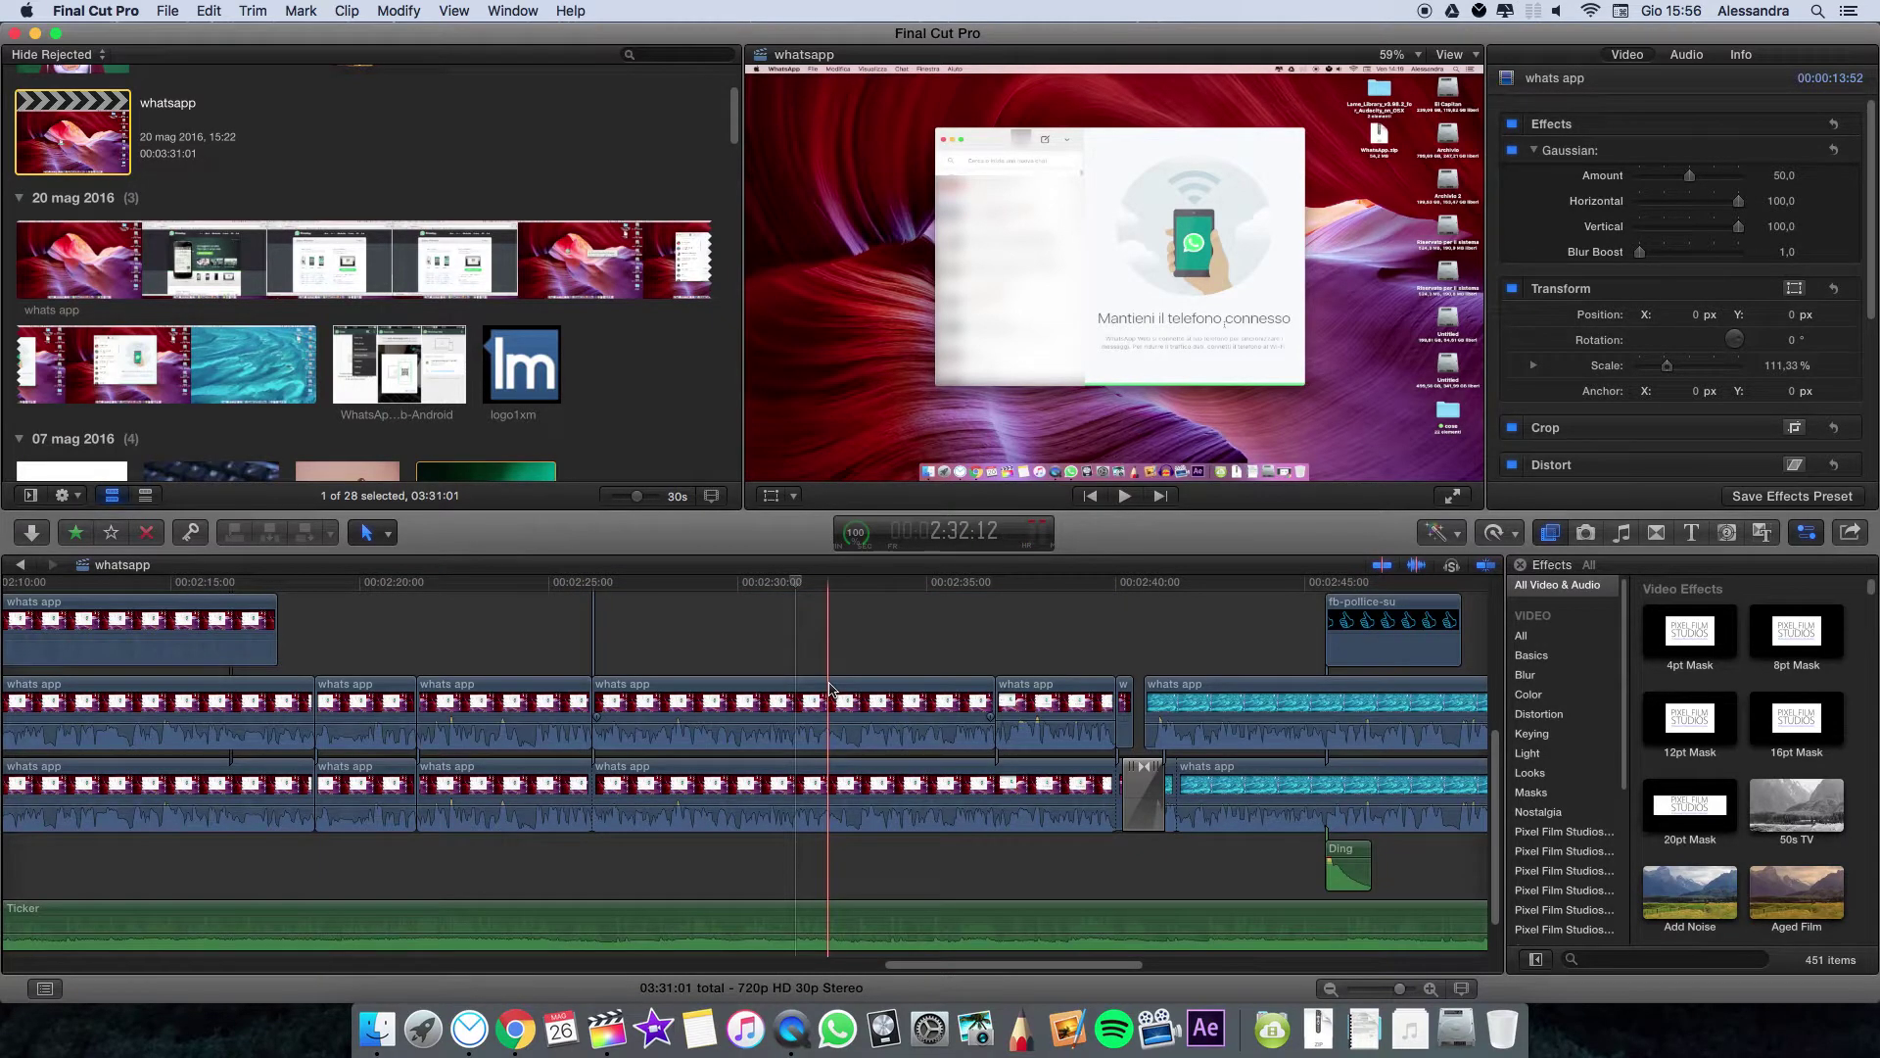
scroll(872, 764, down, 3)
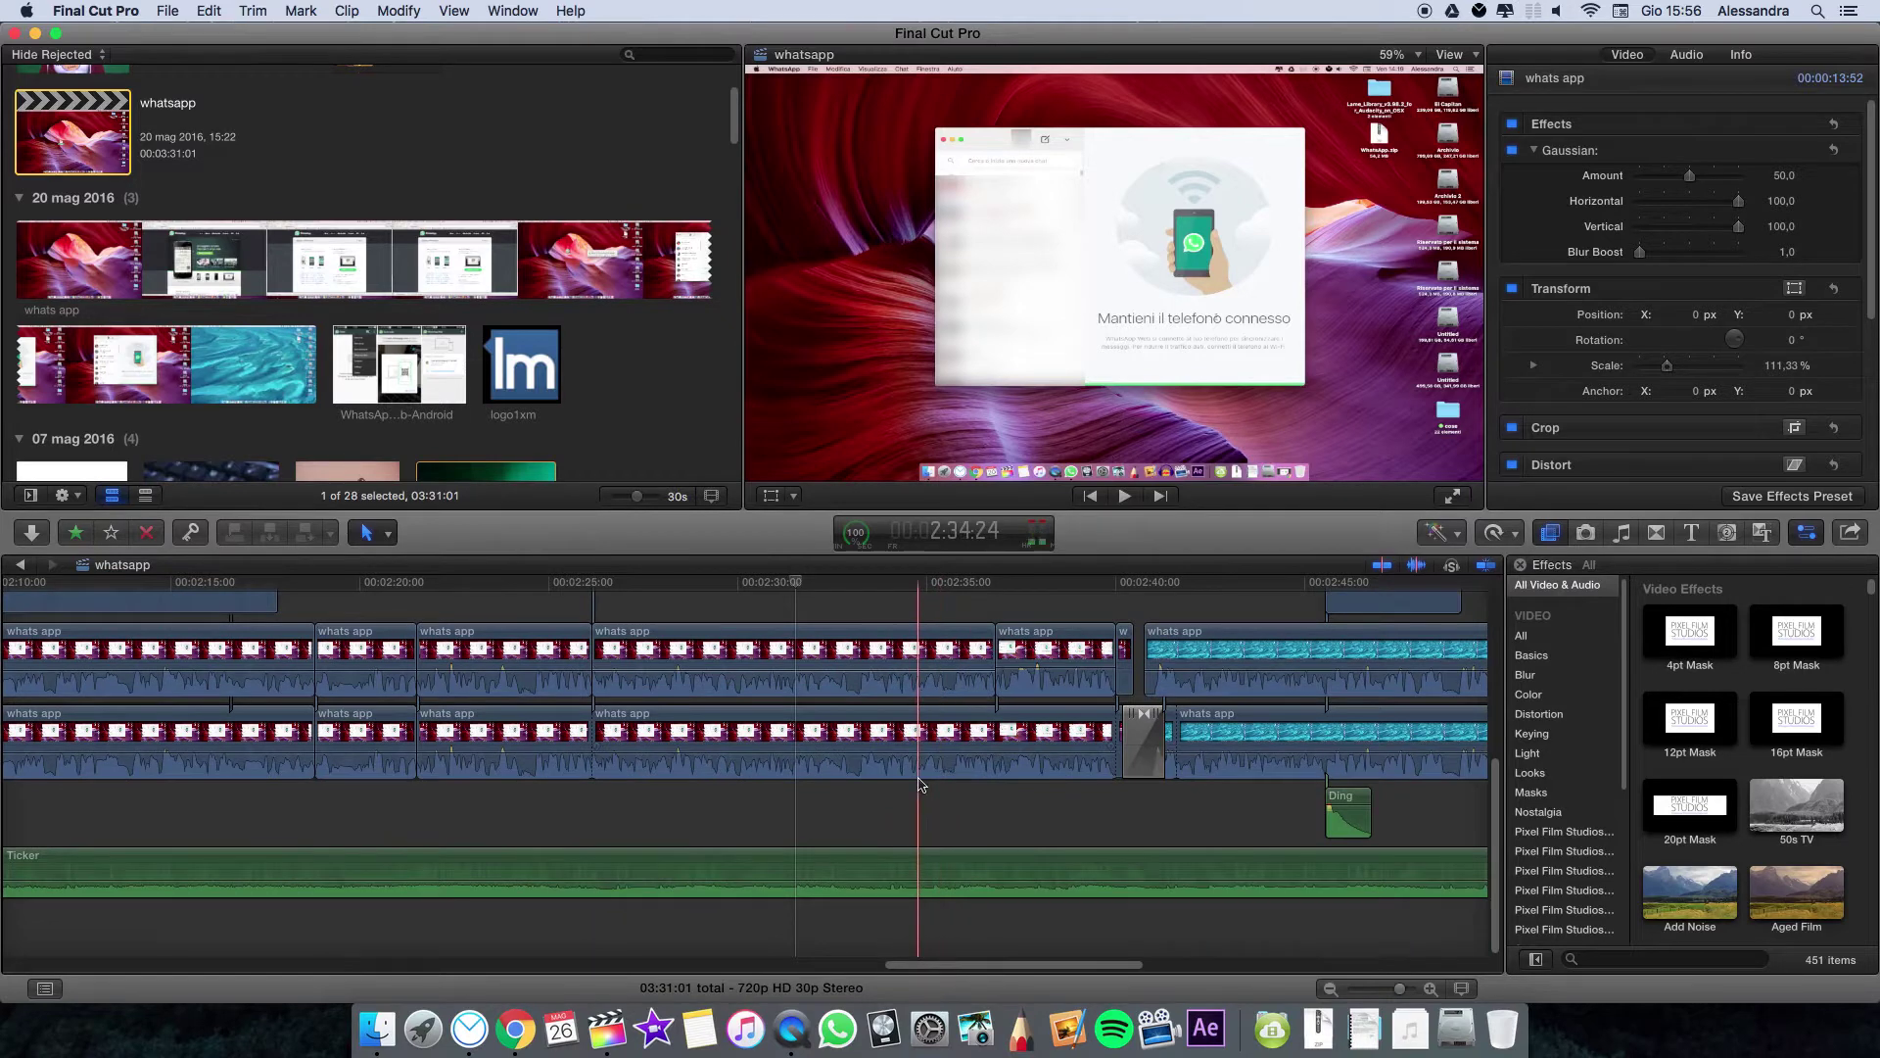
scroll(924, 832, up, 3)
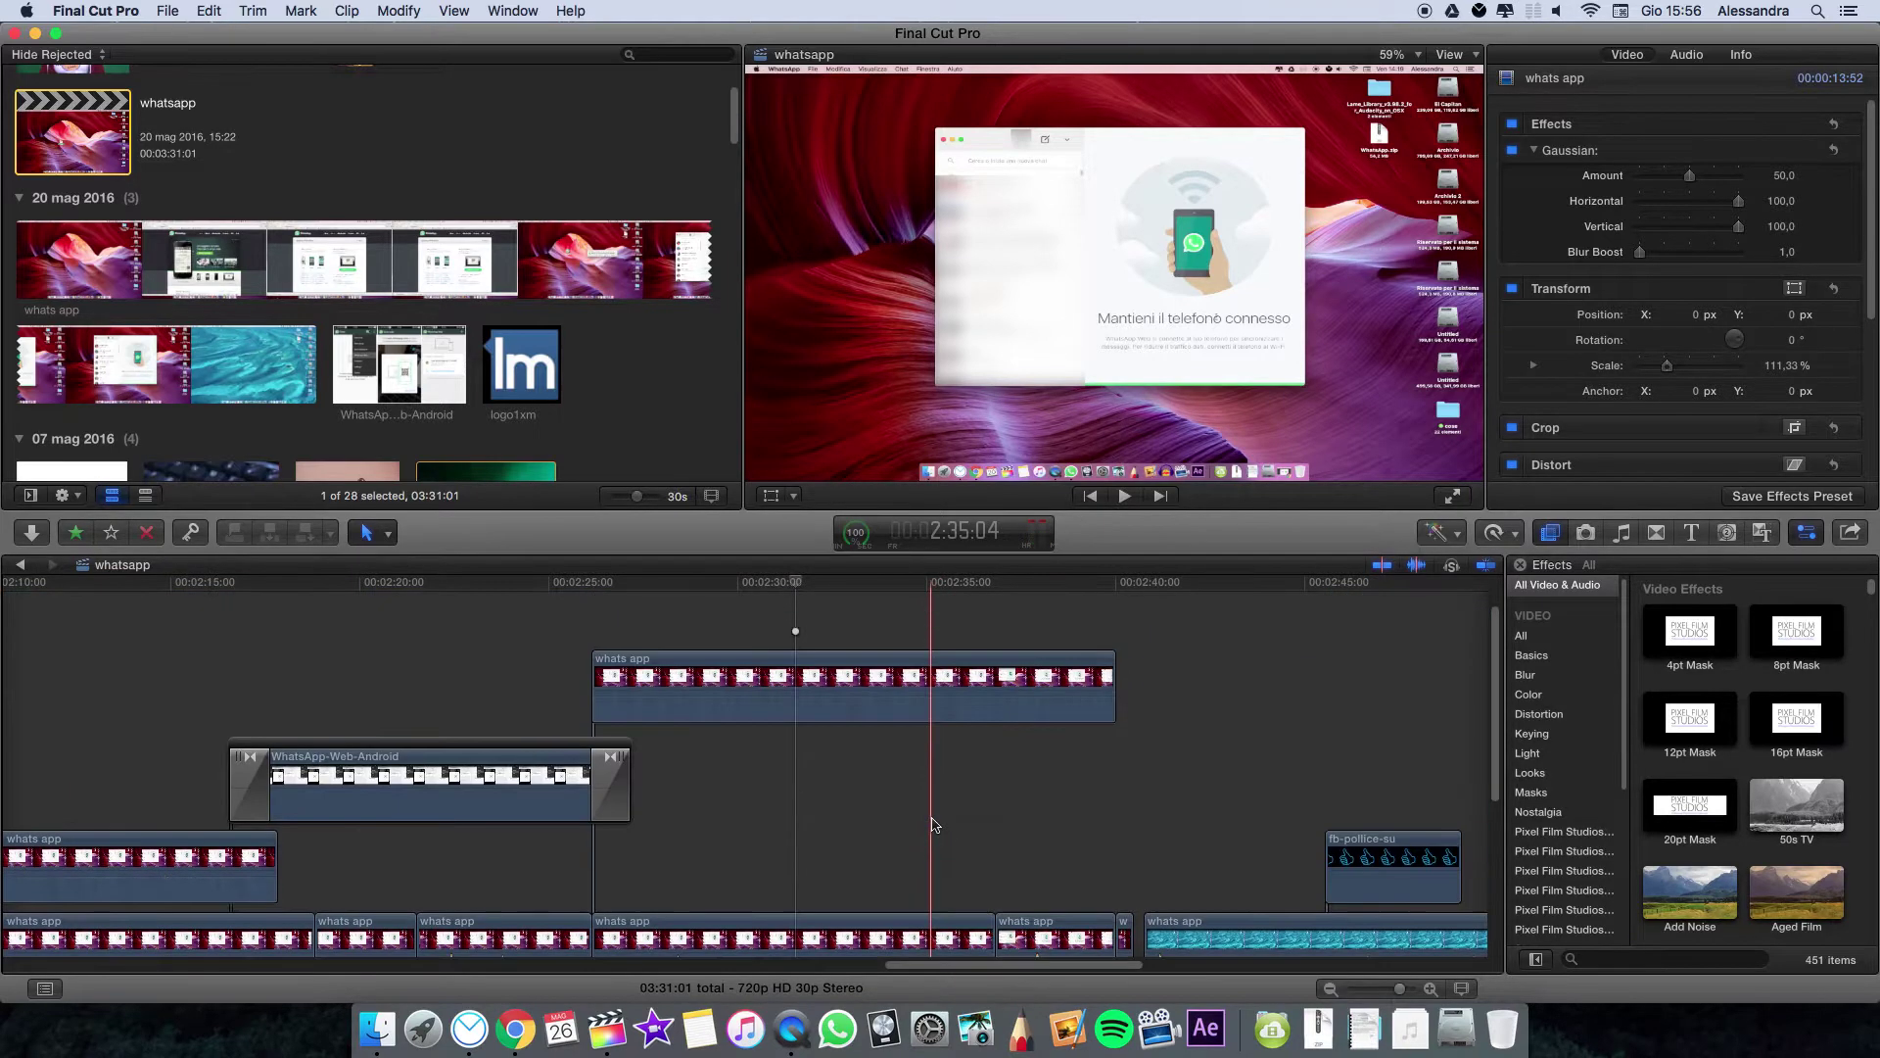
scroll(930, 820, down, 3)
scroll(886, 798, right, 5)
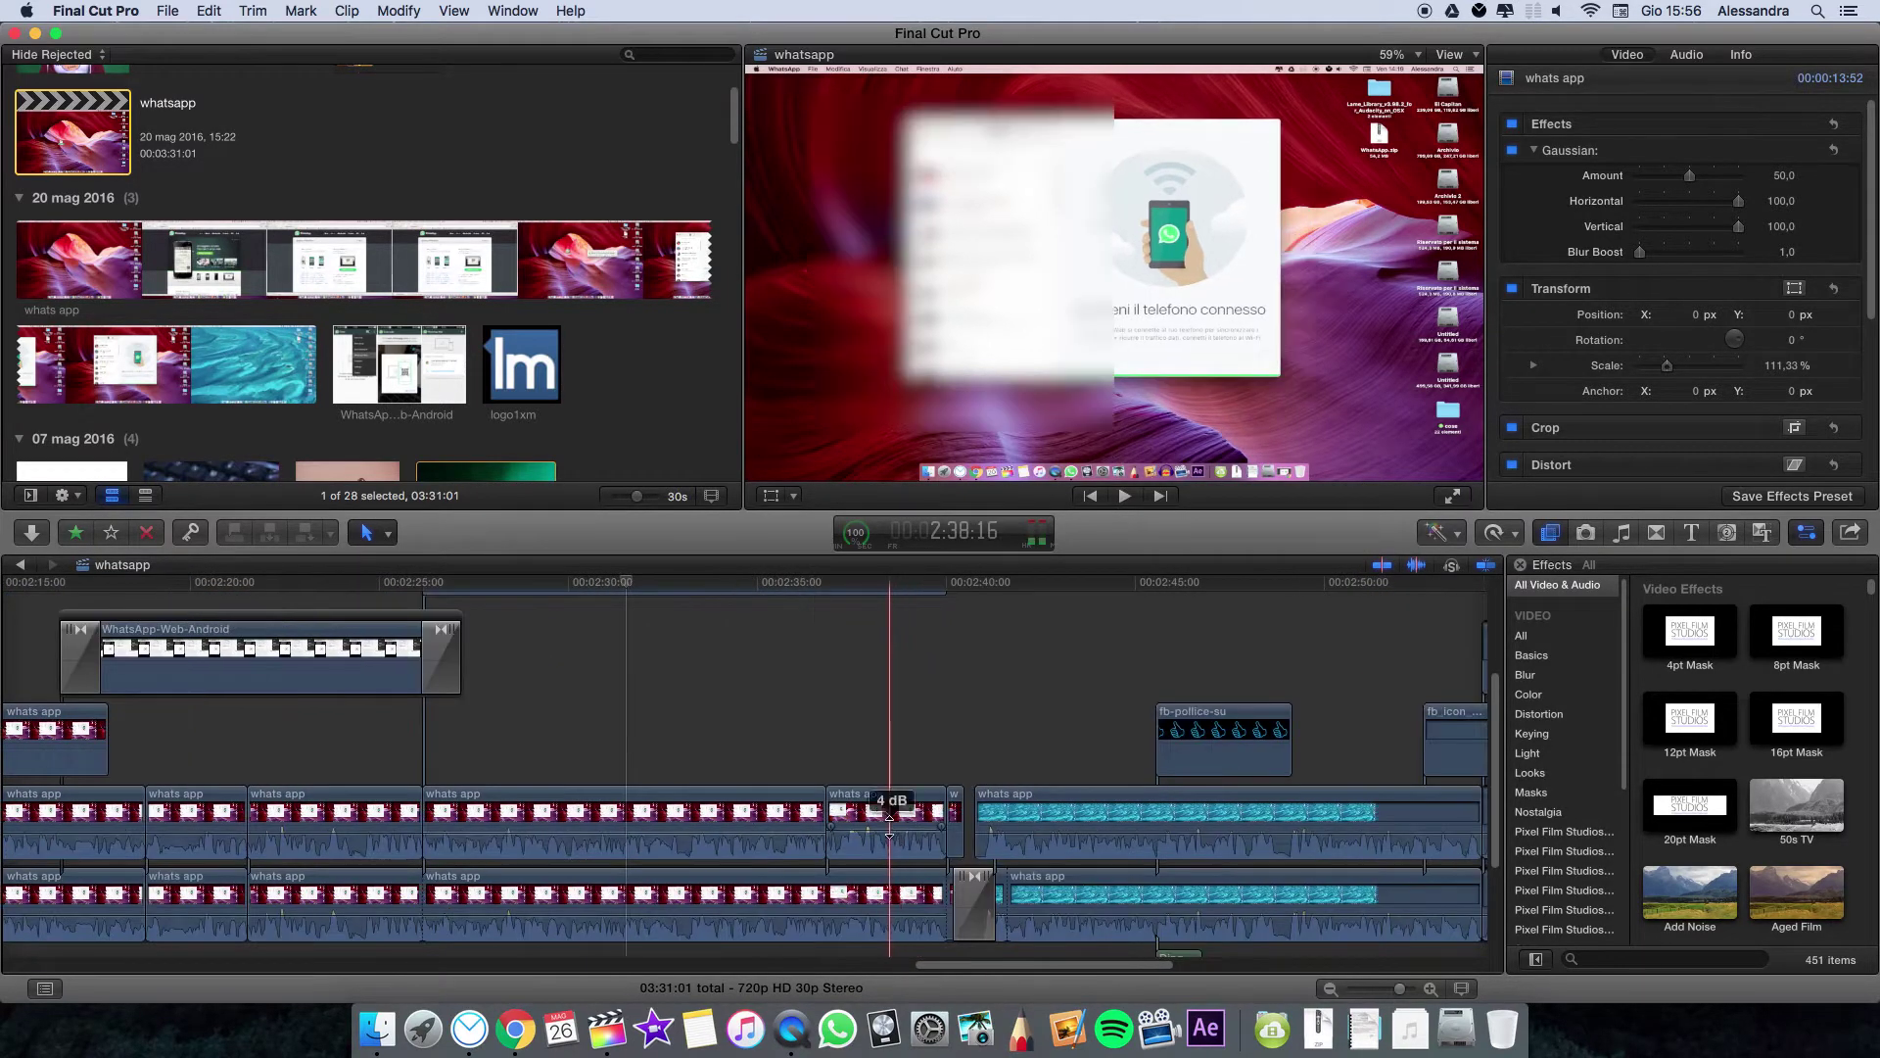
Create a new project named 'ciao' from the File > New menu
click(209, 11)
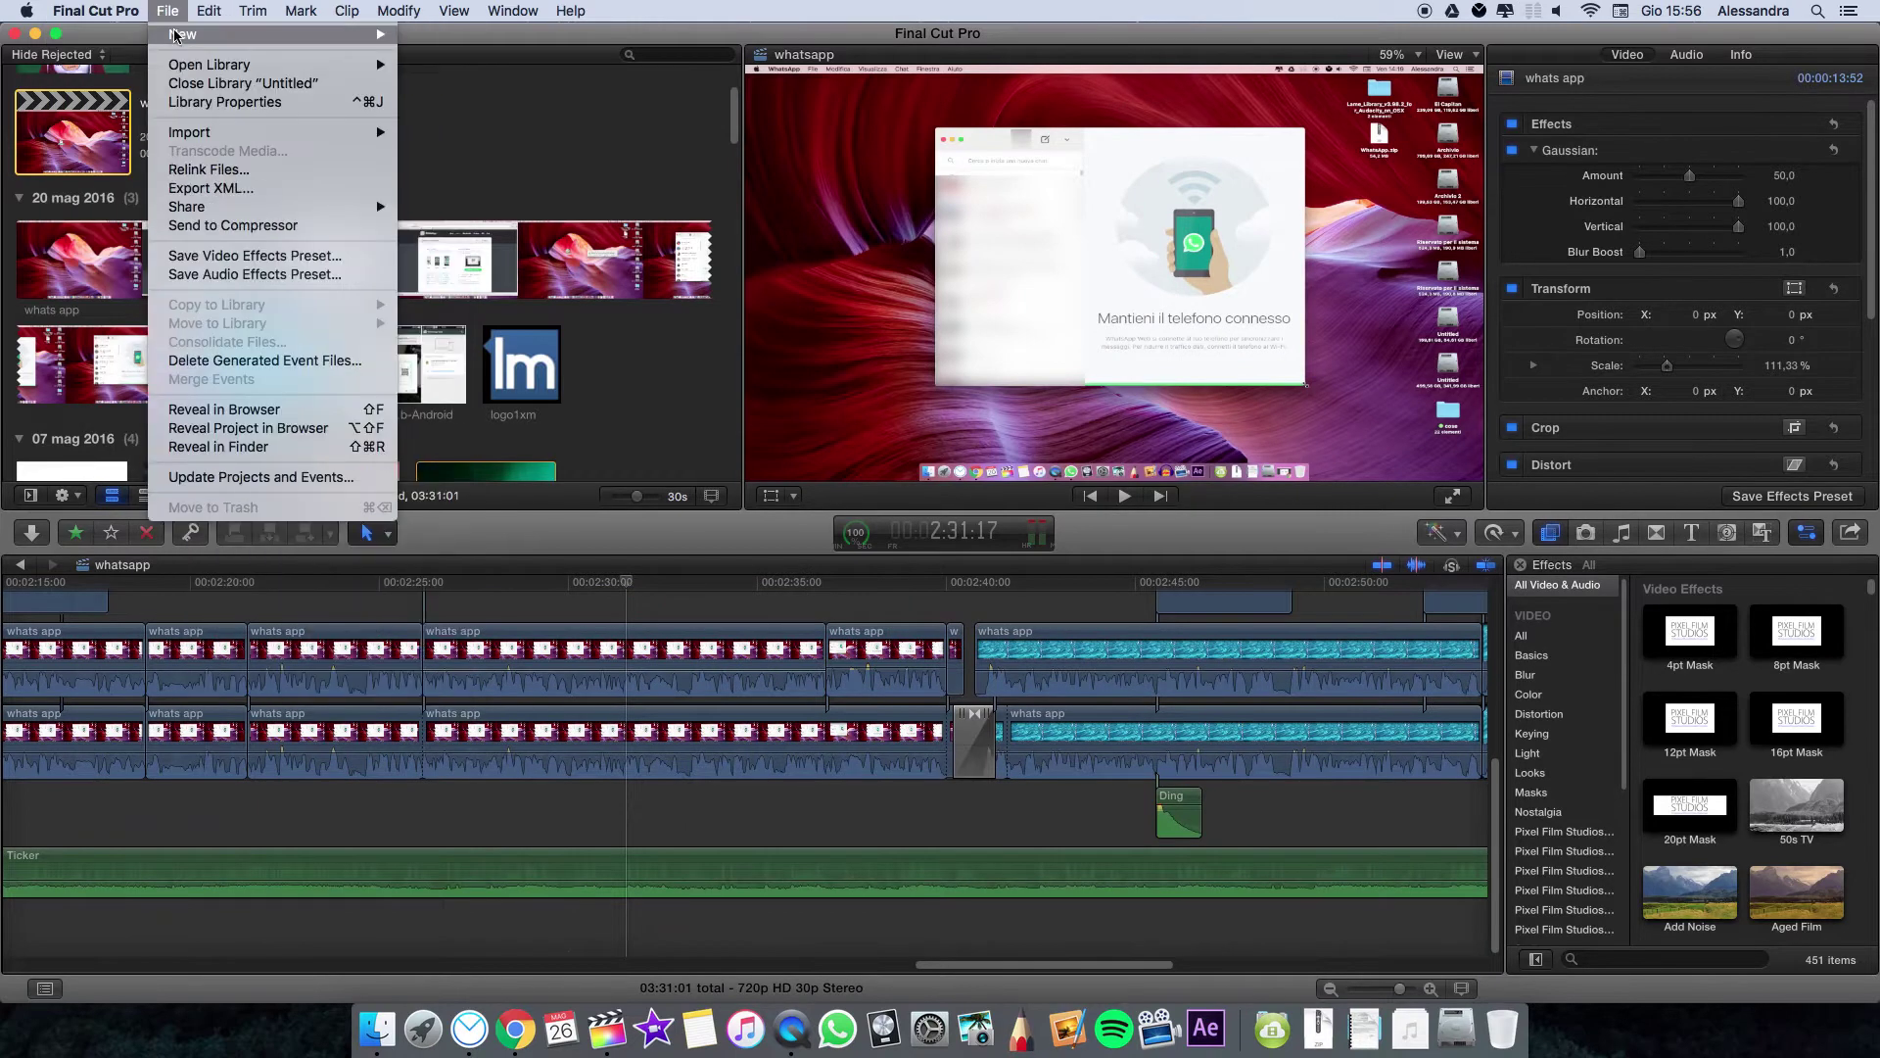
mouse_move(177, 37)
click(442, 40)
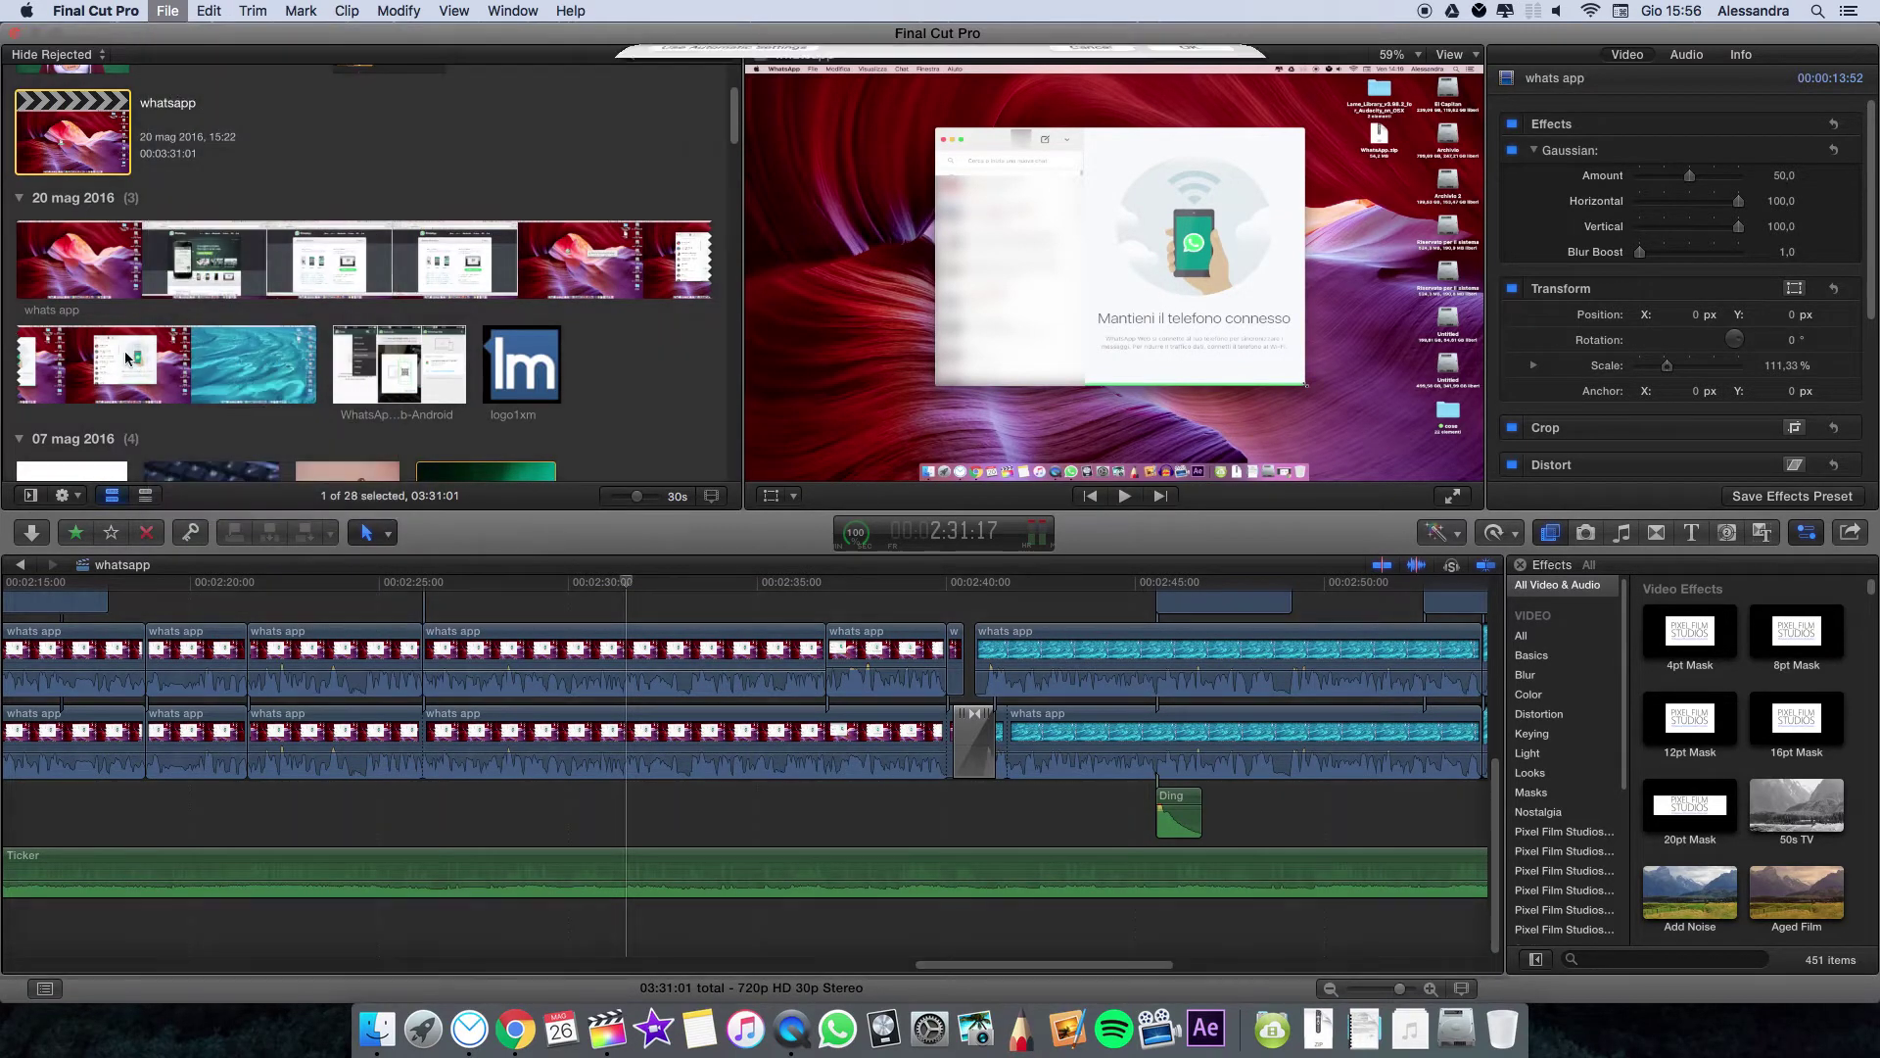
text(ciao)
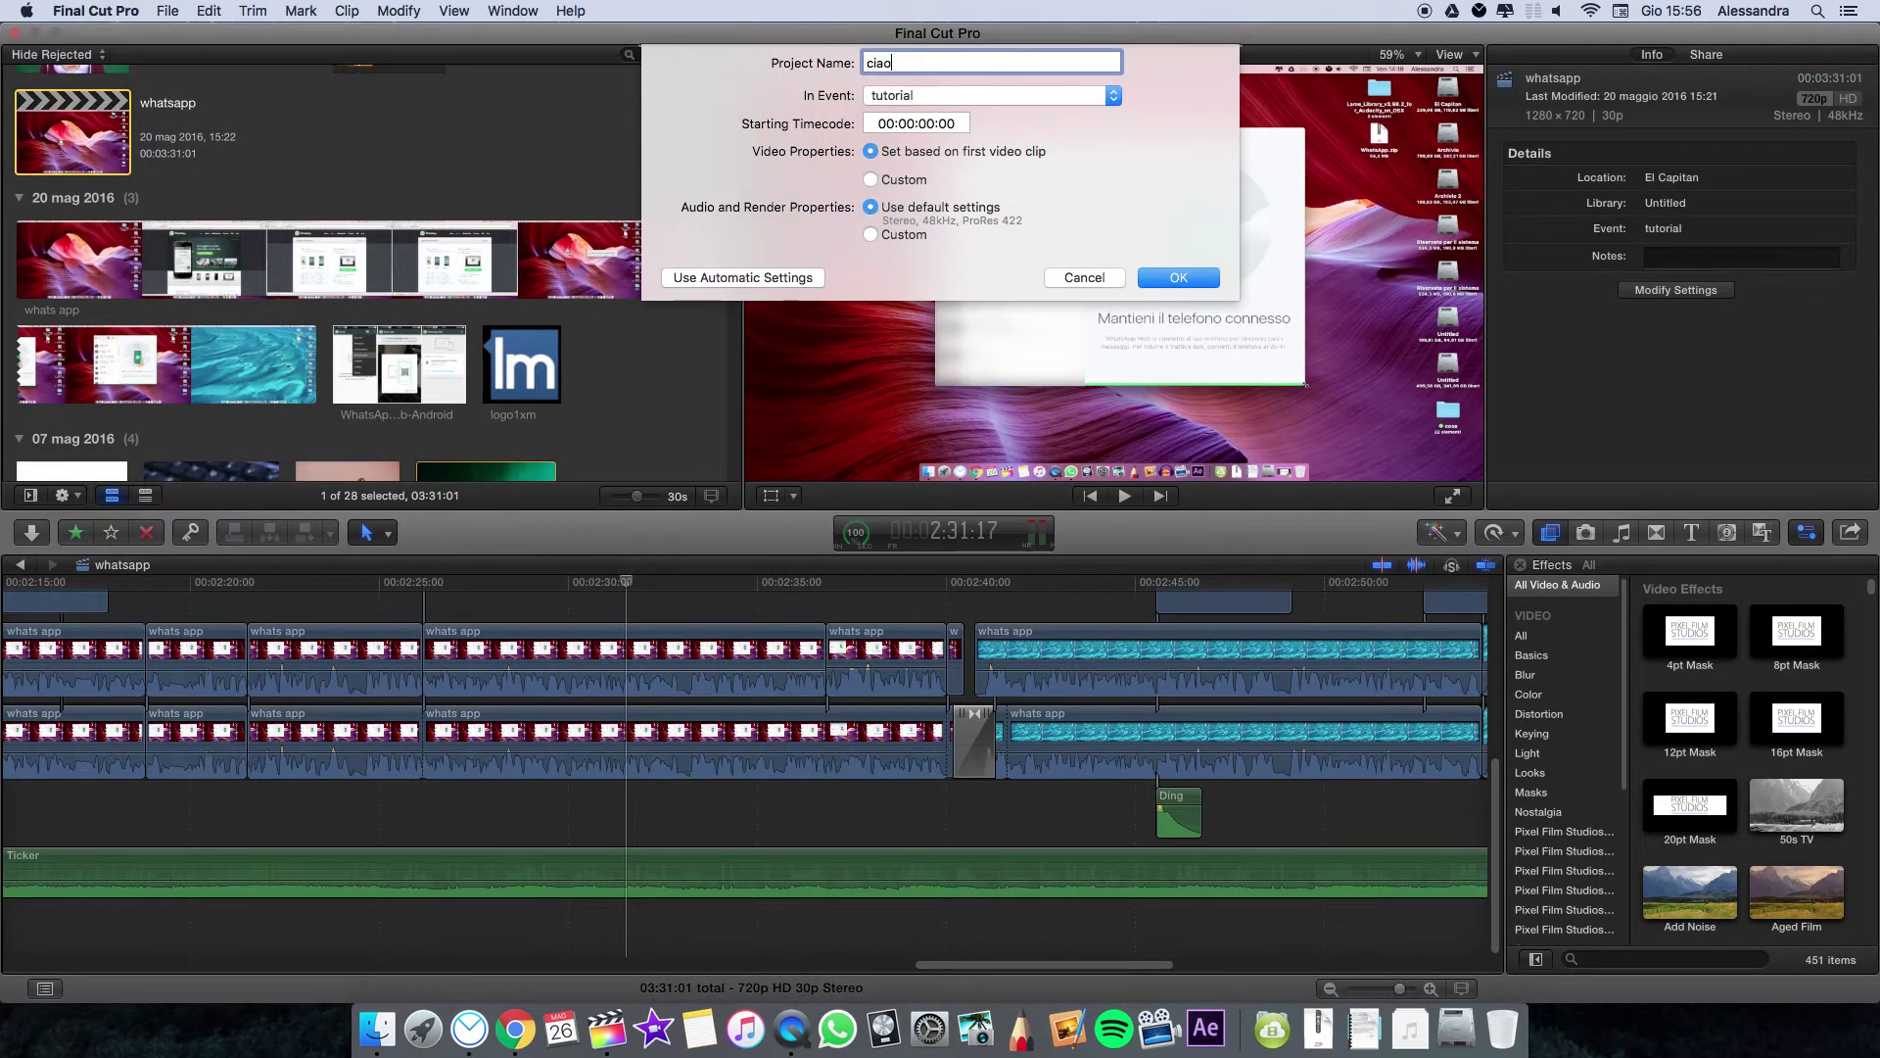
key(Return)
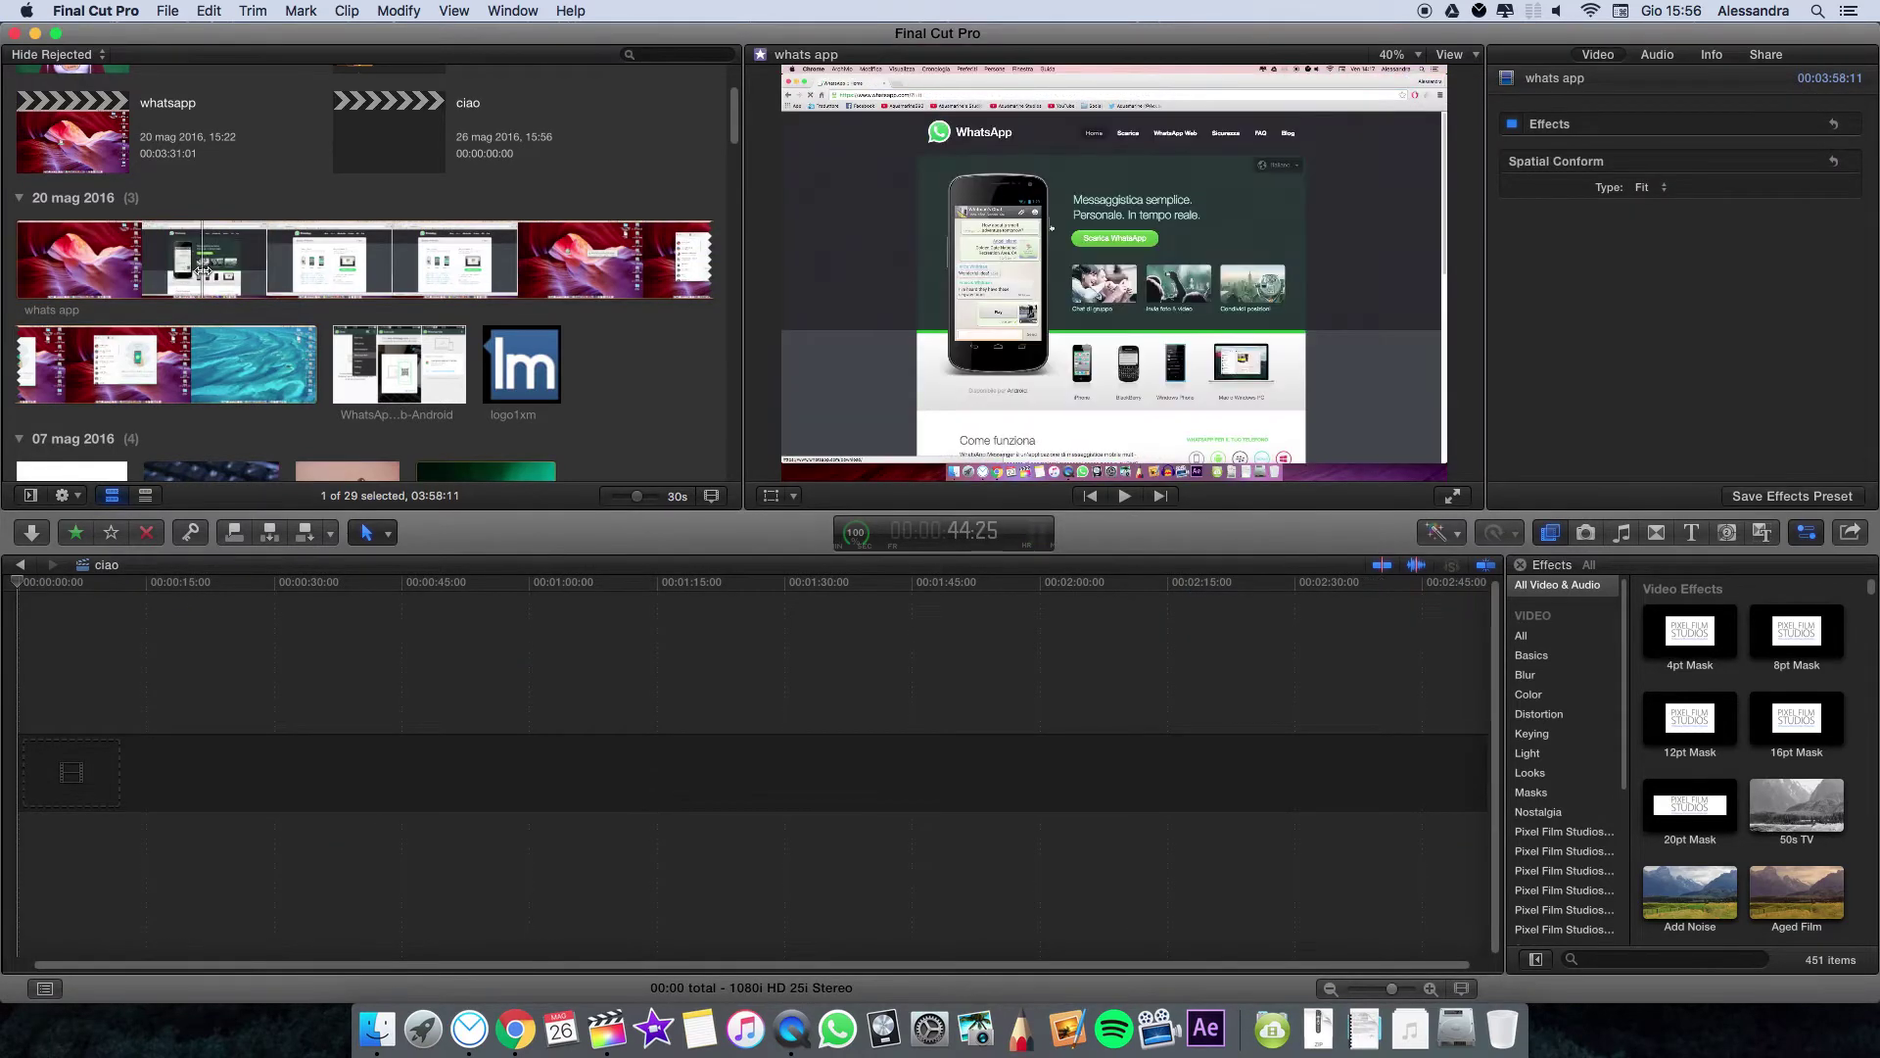
Add part of the whats app clip and set the project to 1080p HD 1920x1080 60p
mouse_move(200, 277)
mouse_down()
mouse_move(322, 277)
mouse_move(59, 769)
mouse_up()
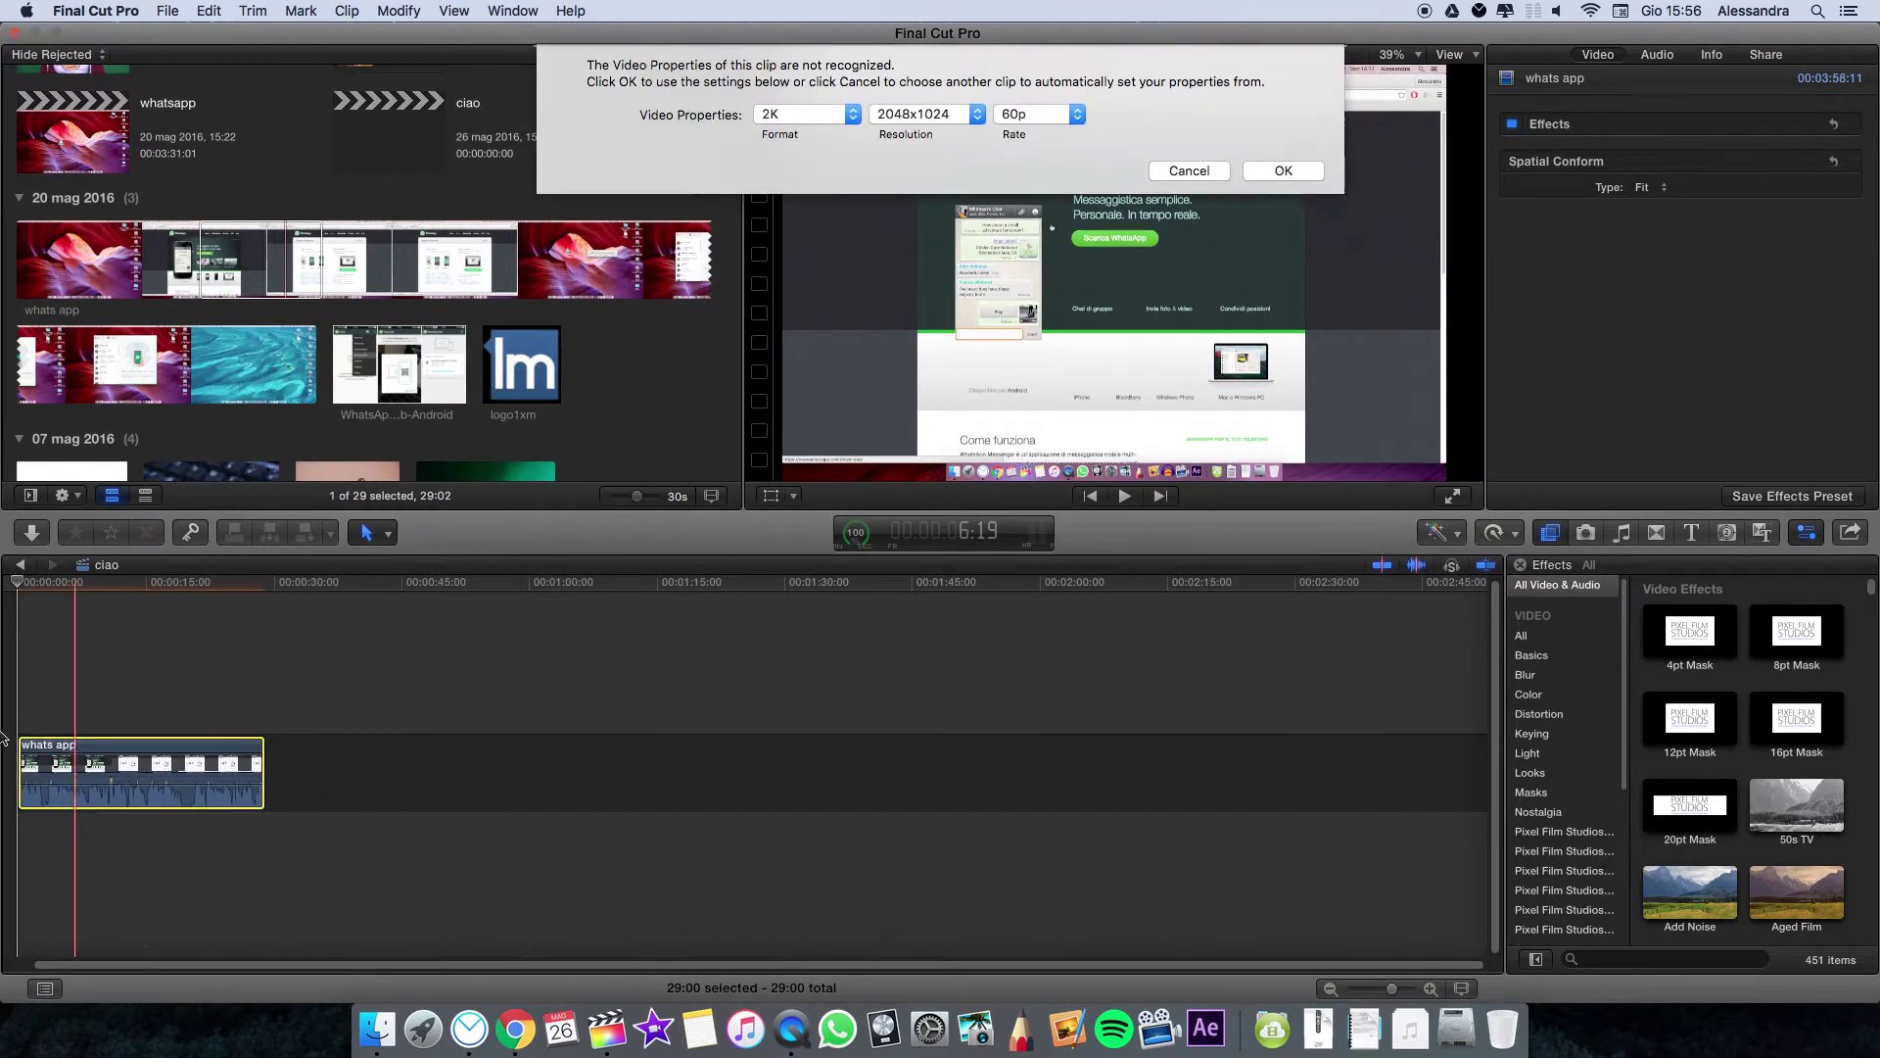
click(832, 115)
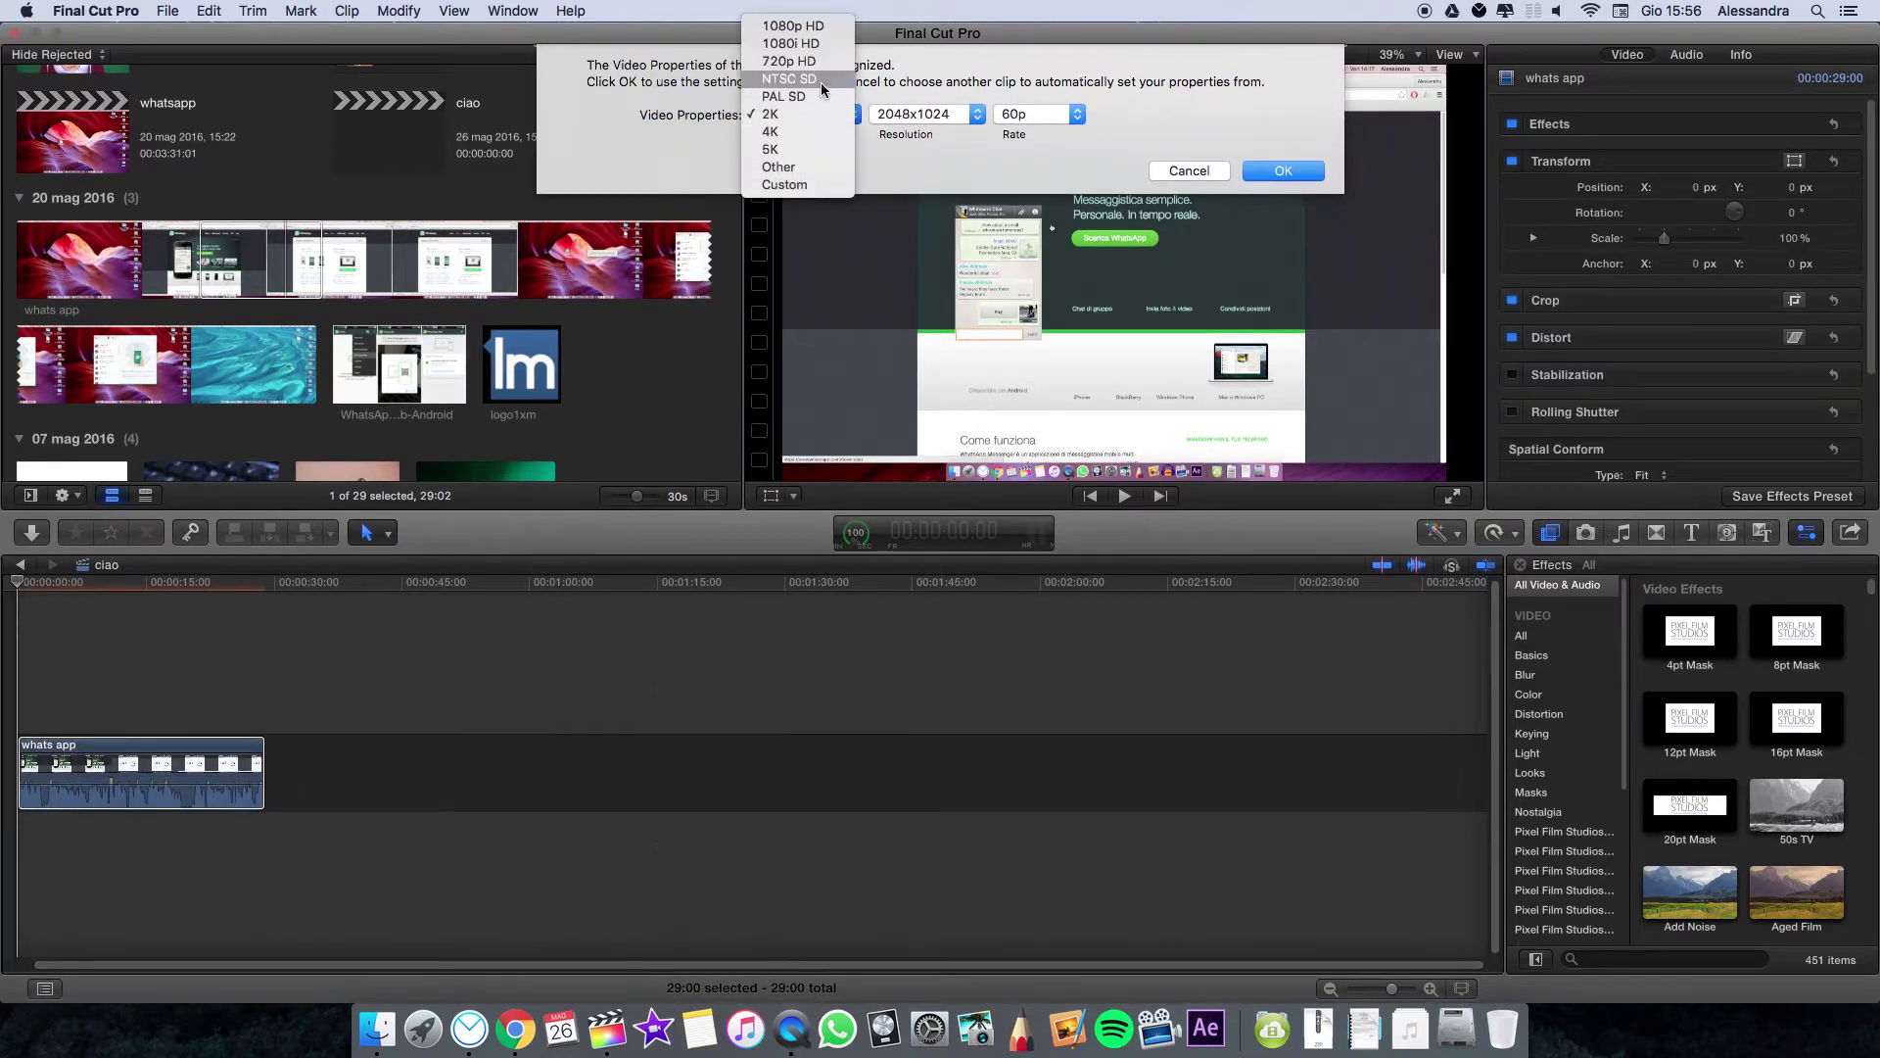
click(827, 27)
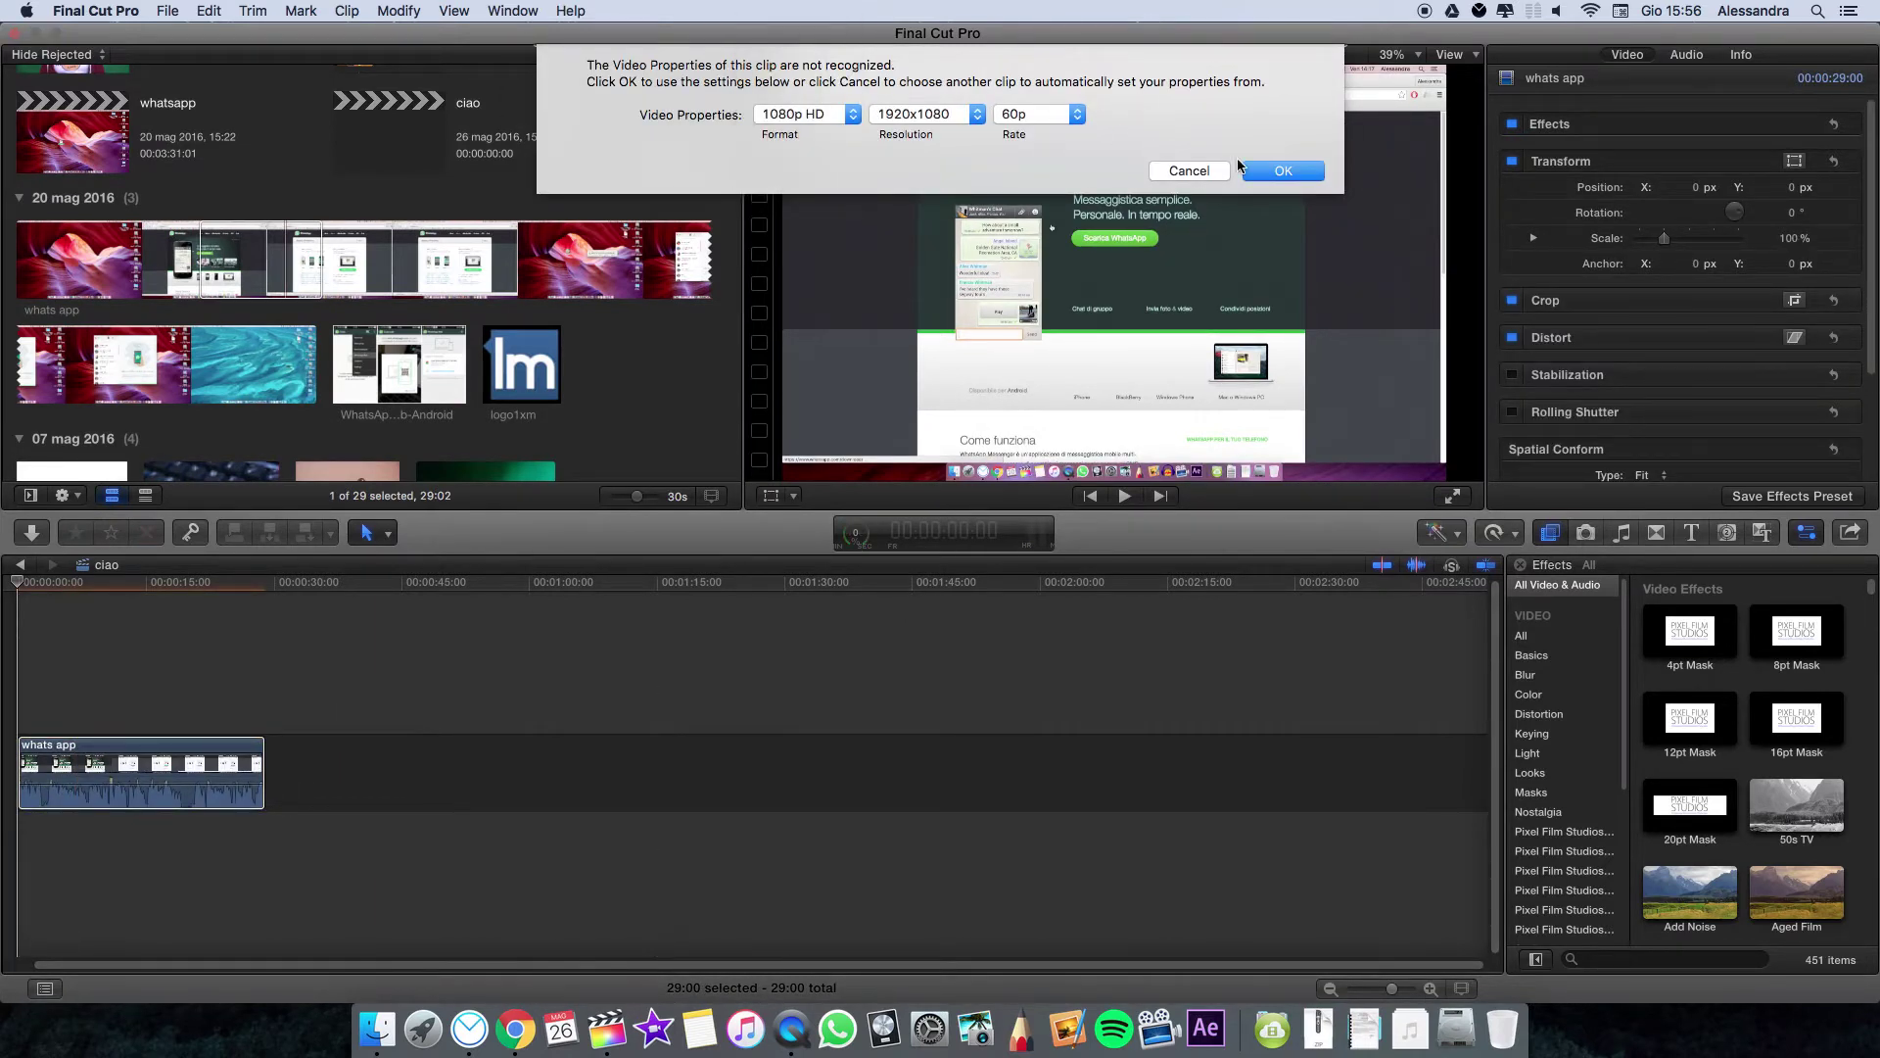
click(1271, 171)
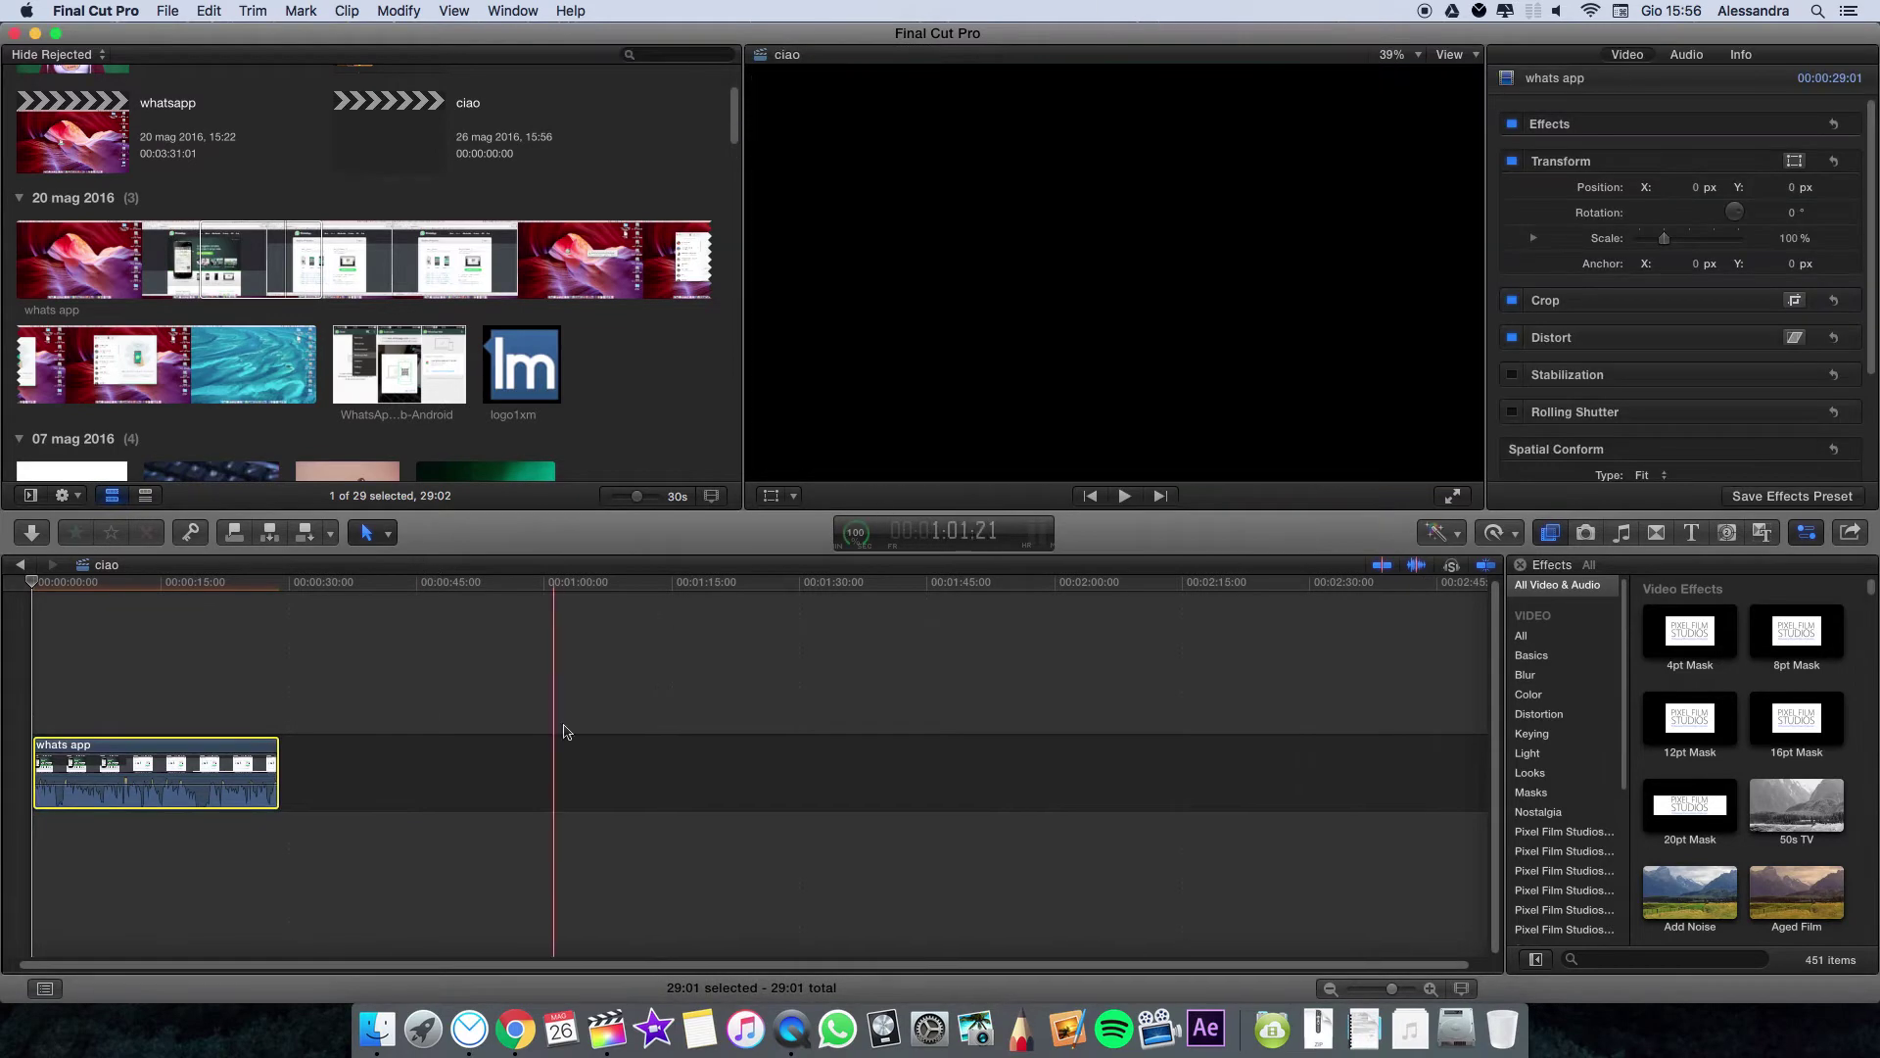
key(shift+z)
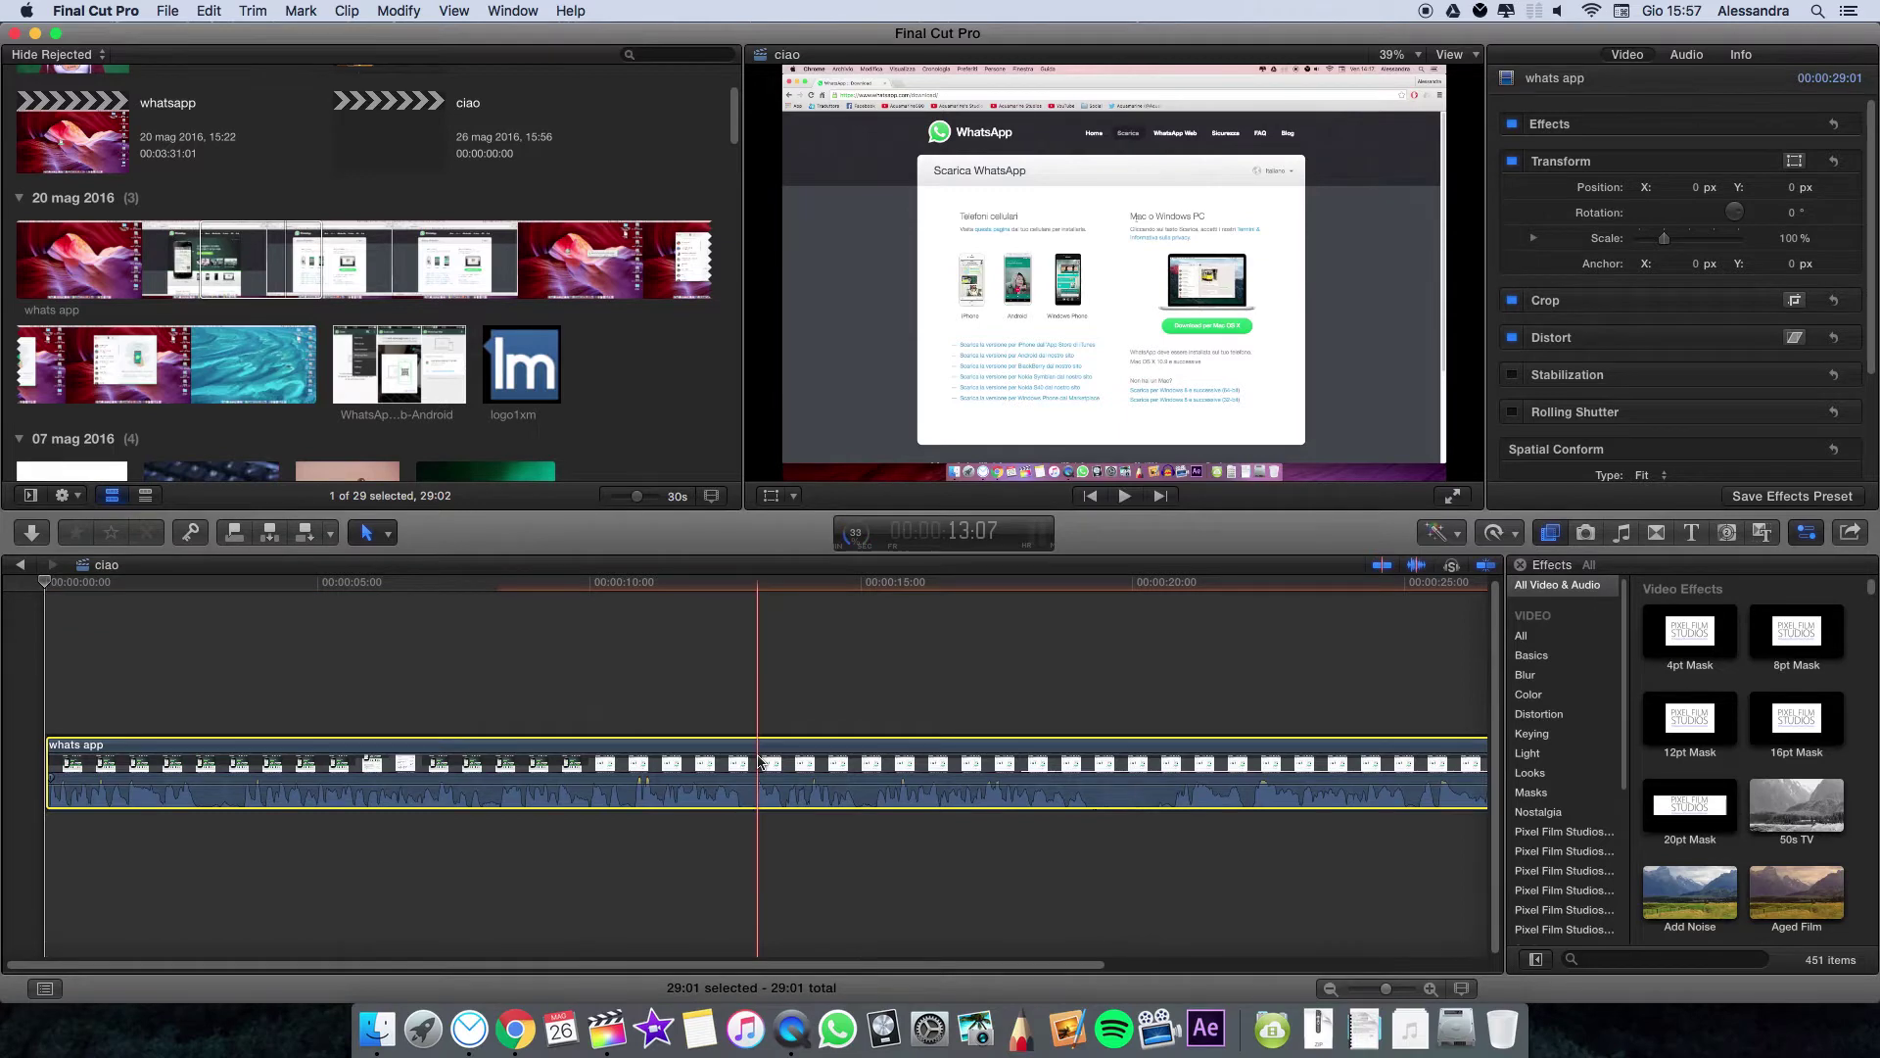
click(637, 759)
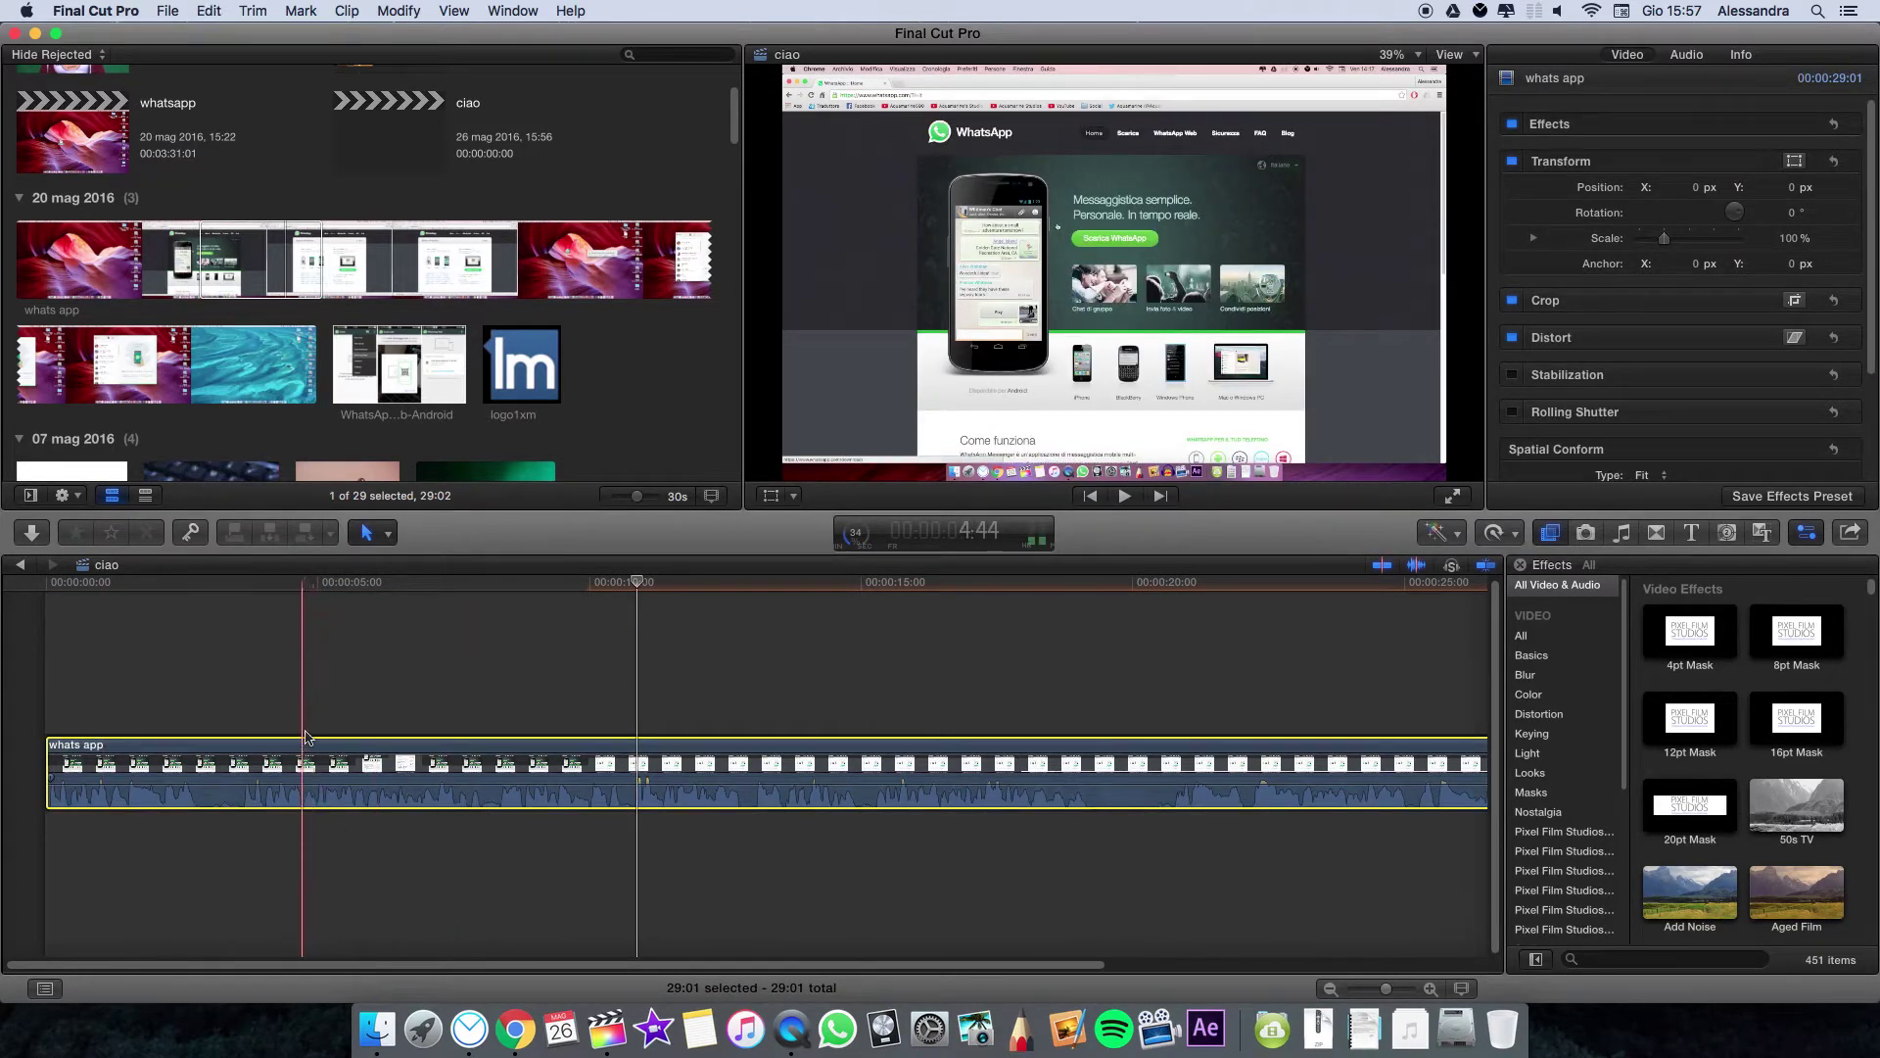
click(209, 11)
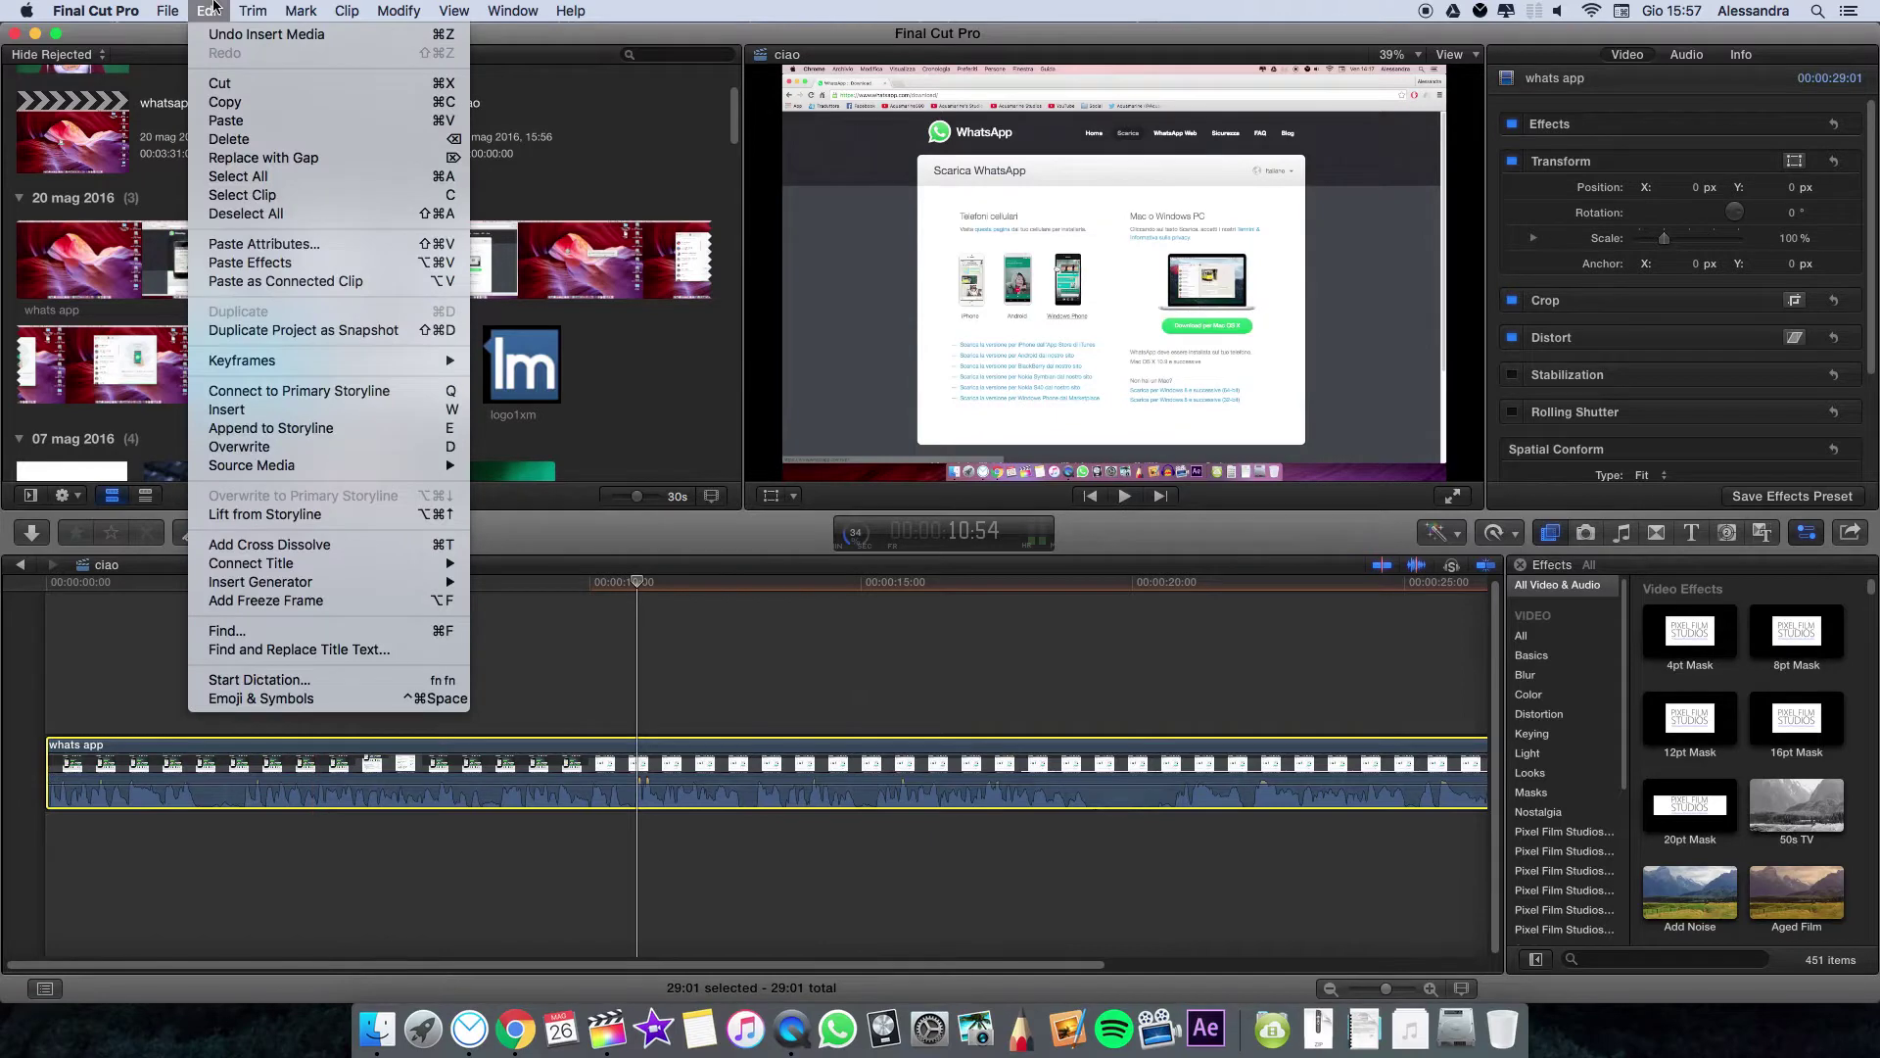
click(266, 102)
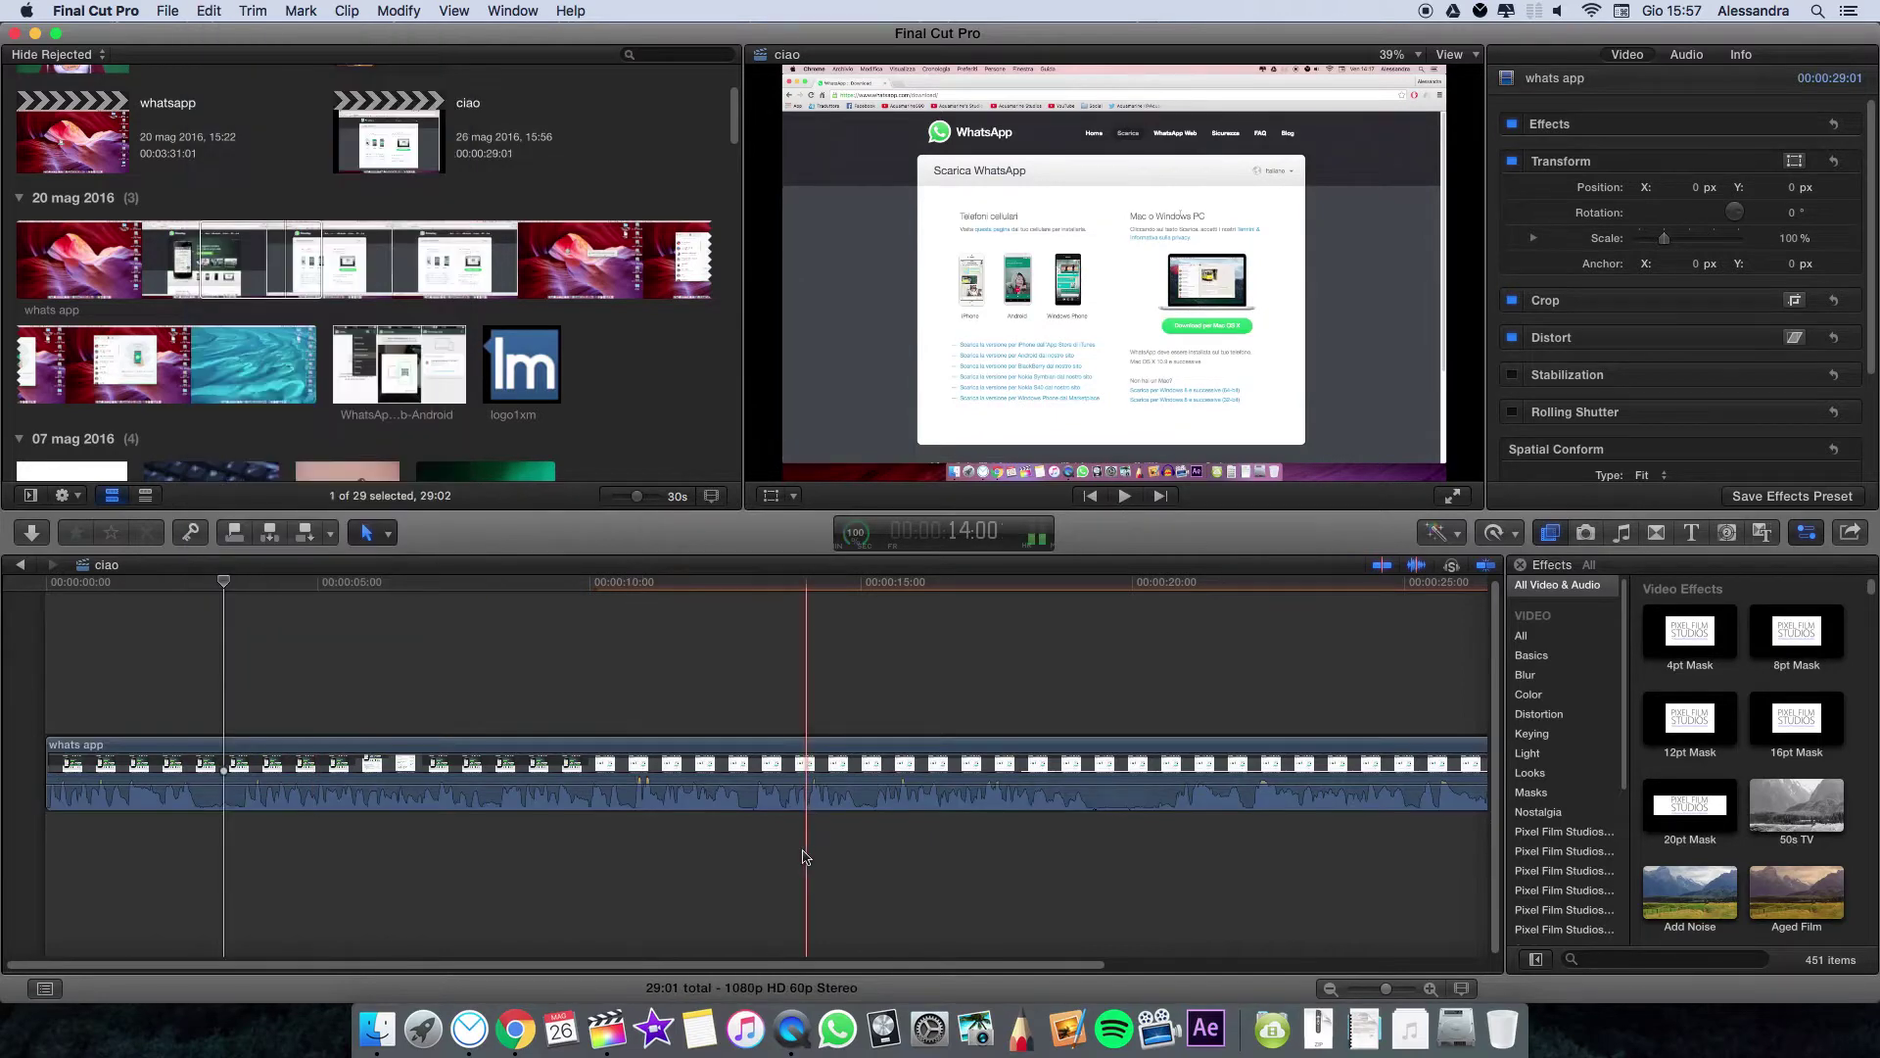
click(44, 685)
key(super+v)
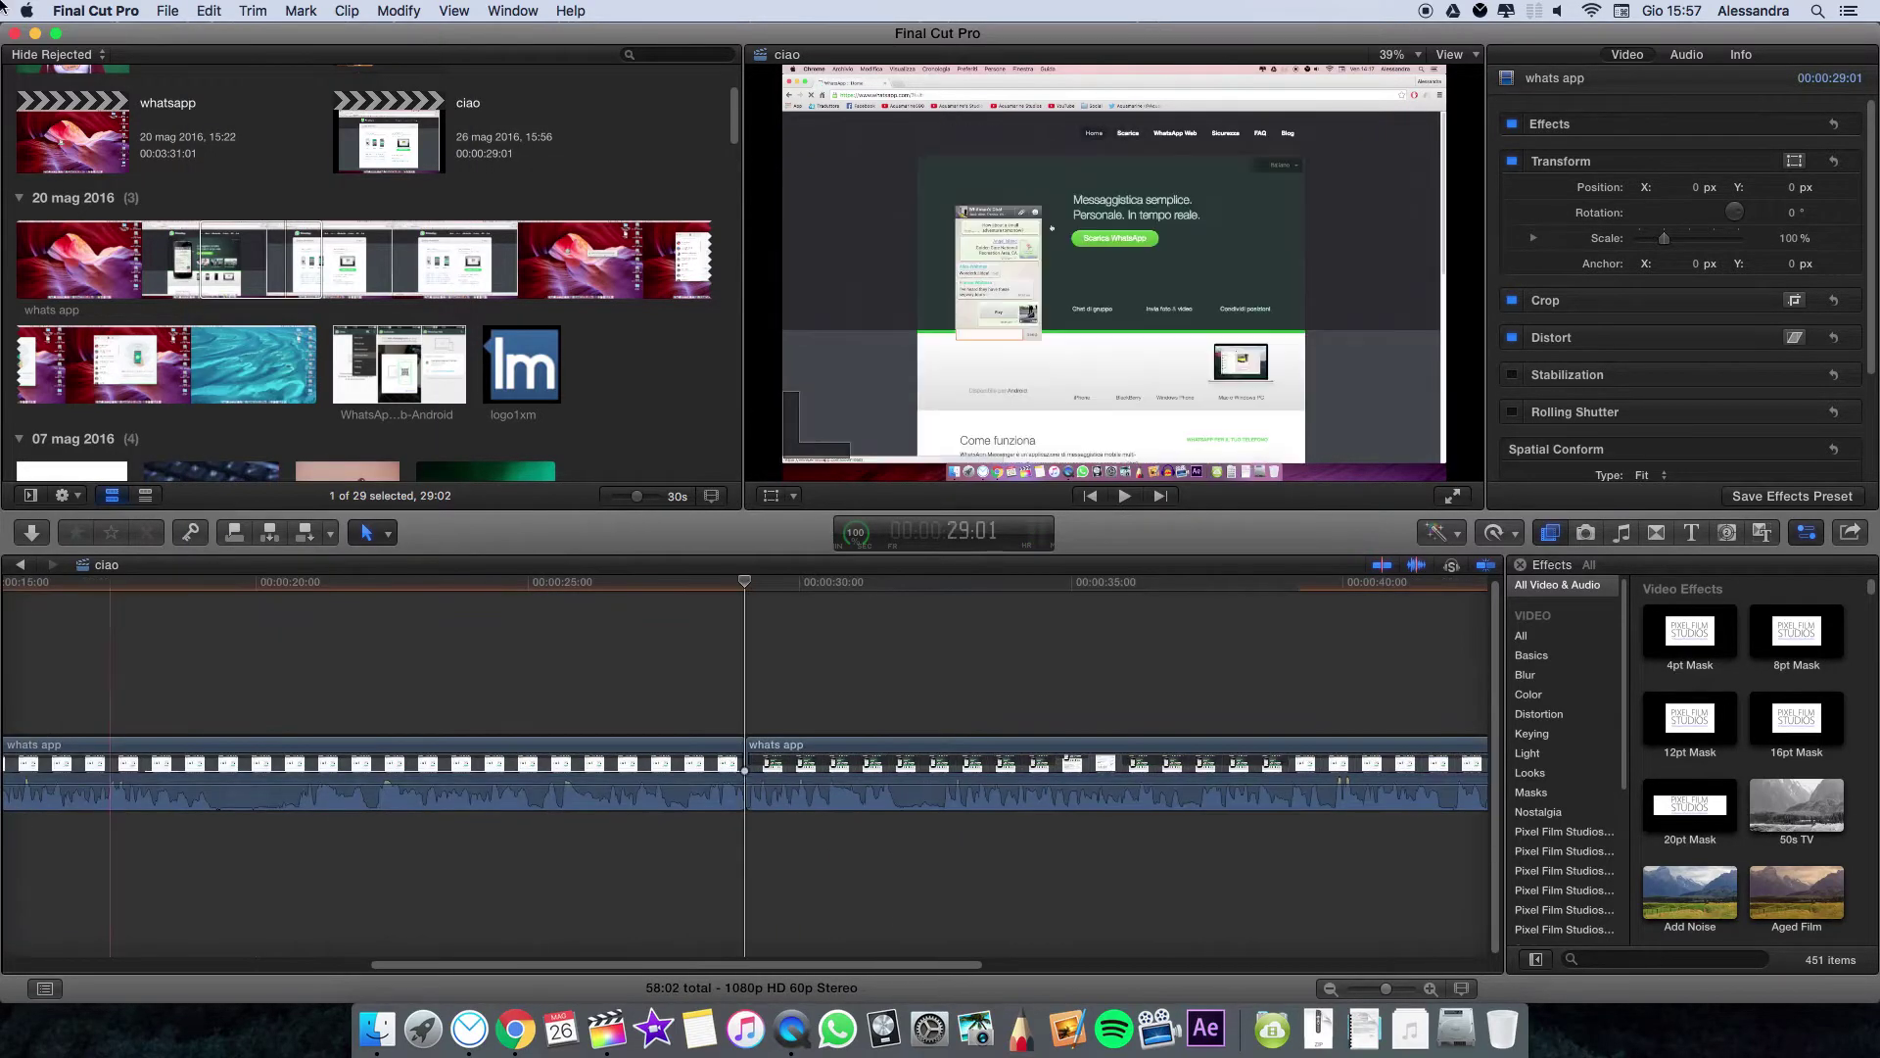
click(208, 11)
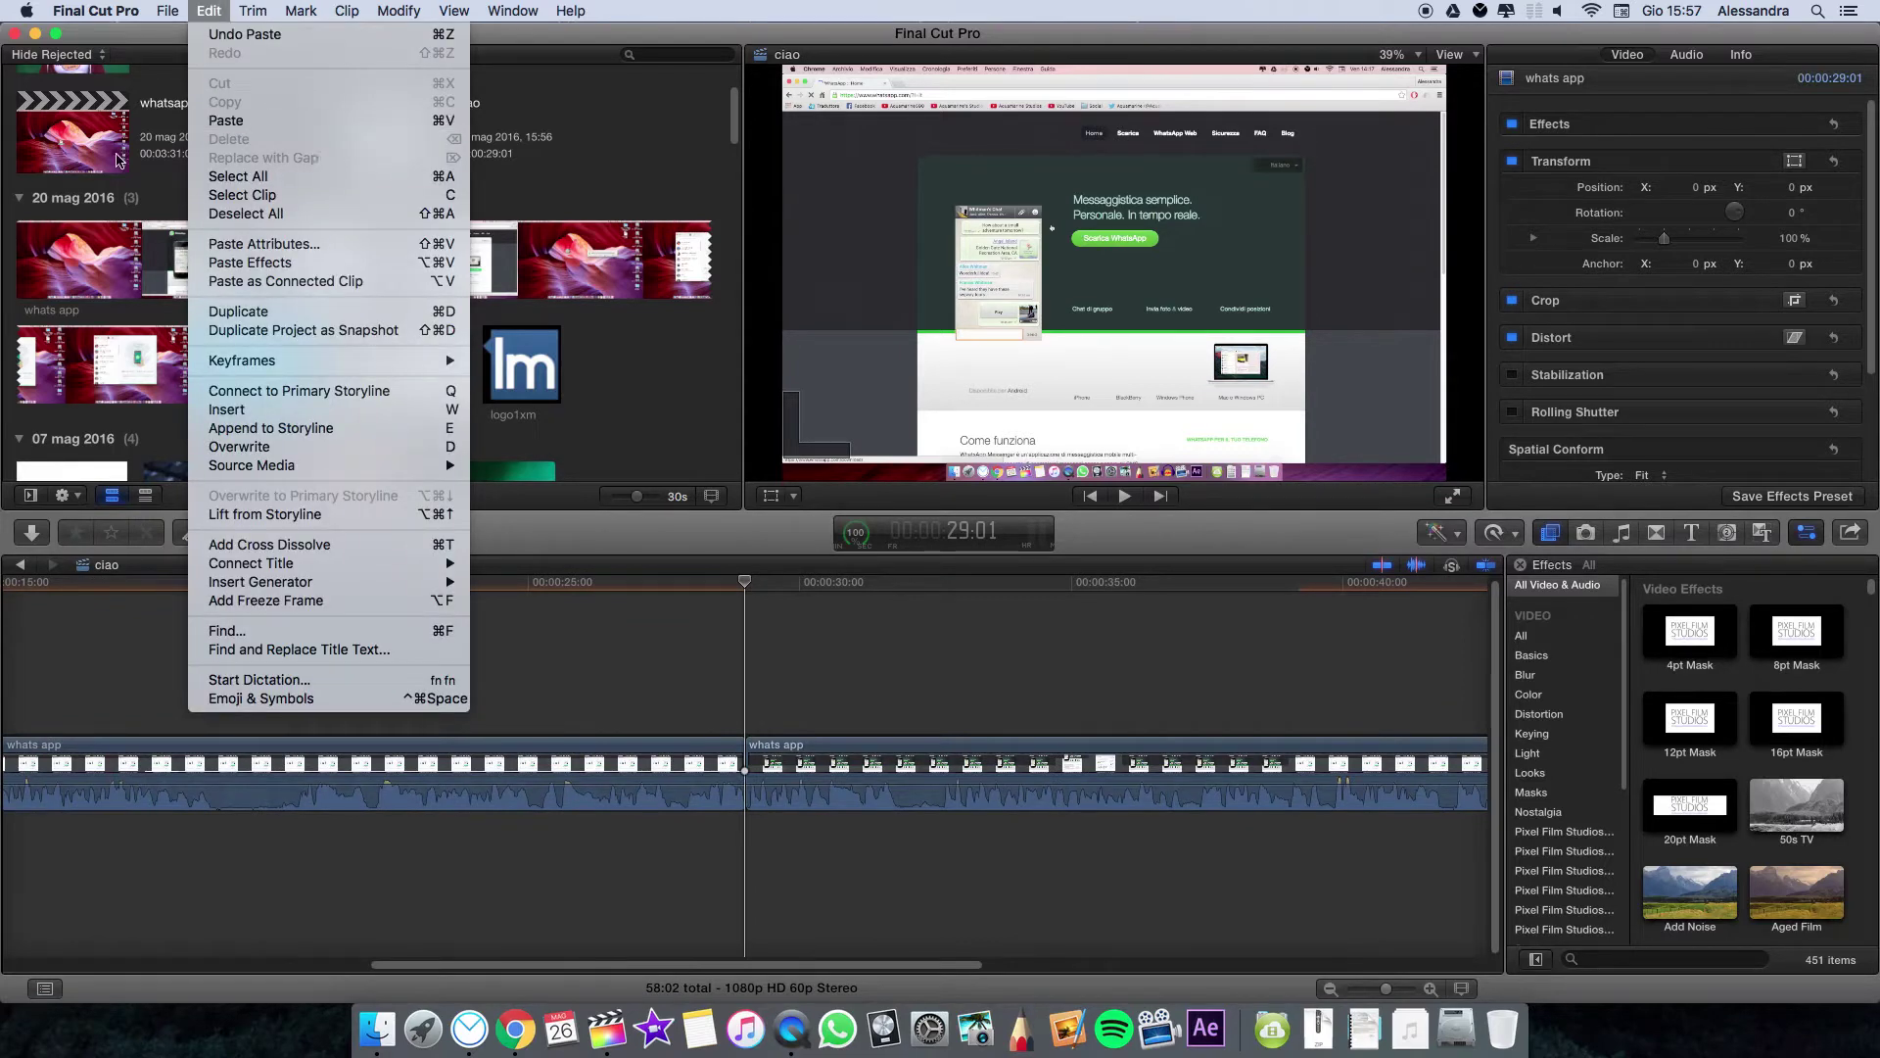
click(324, 868)
scroll(294, 882, left, 10)
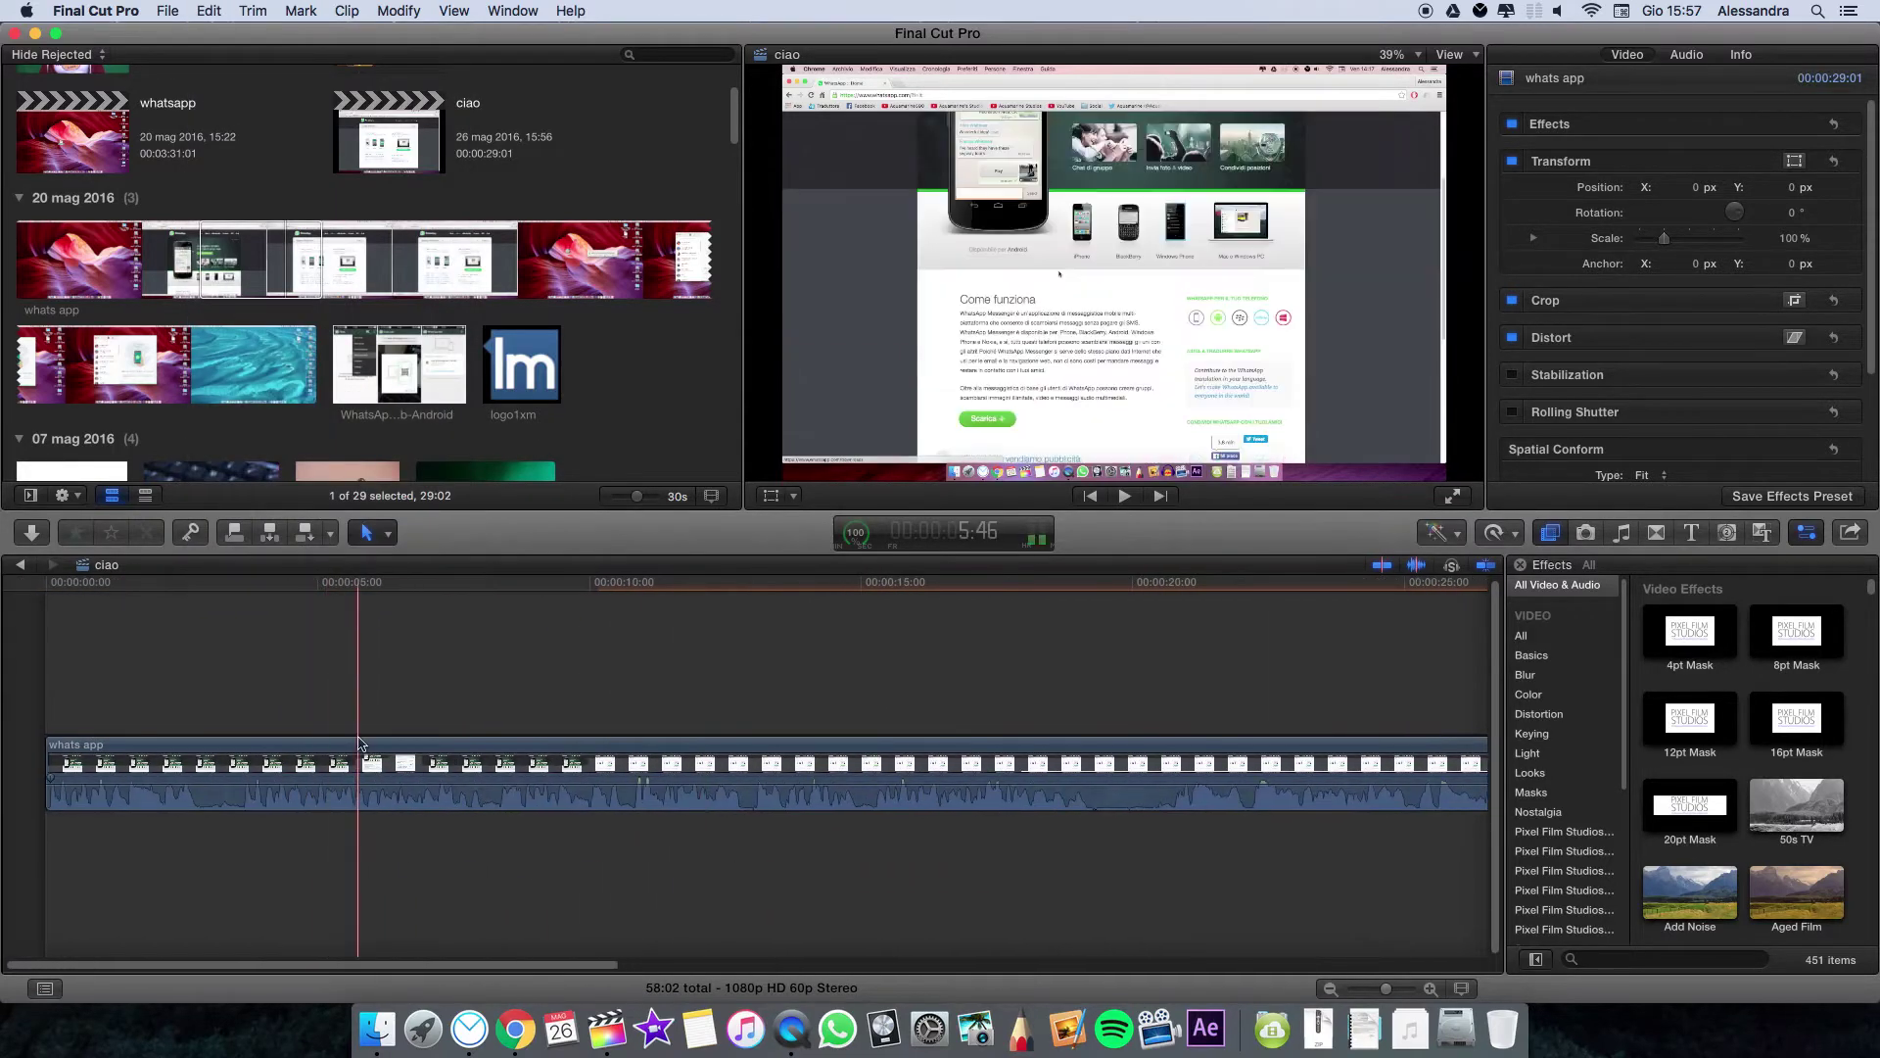
scroll(744, 774, right, 8)
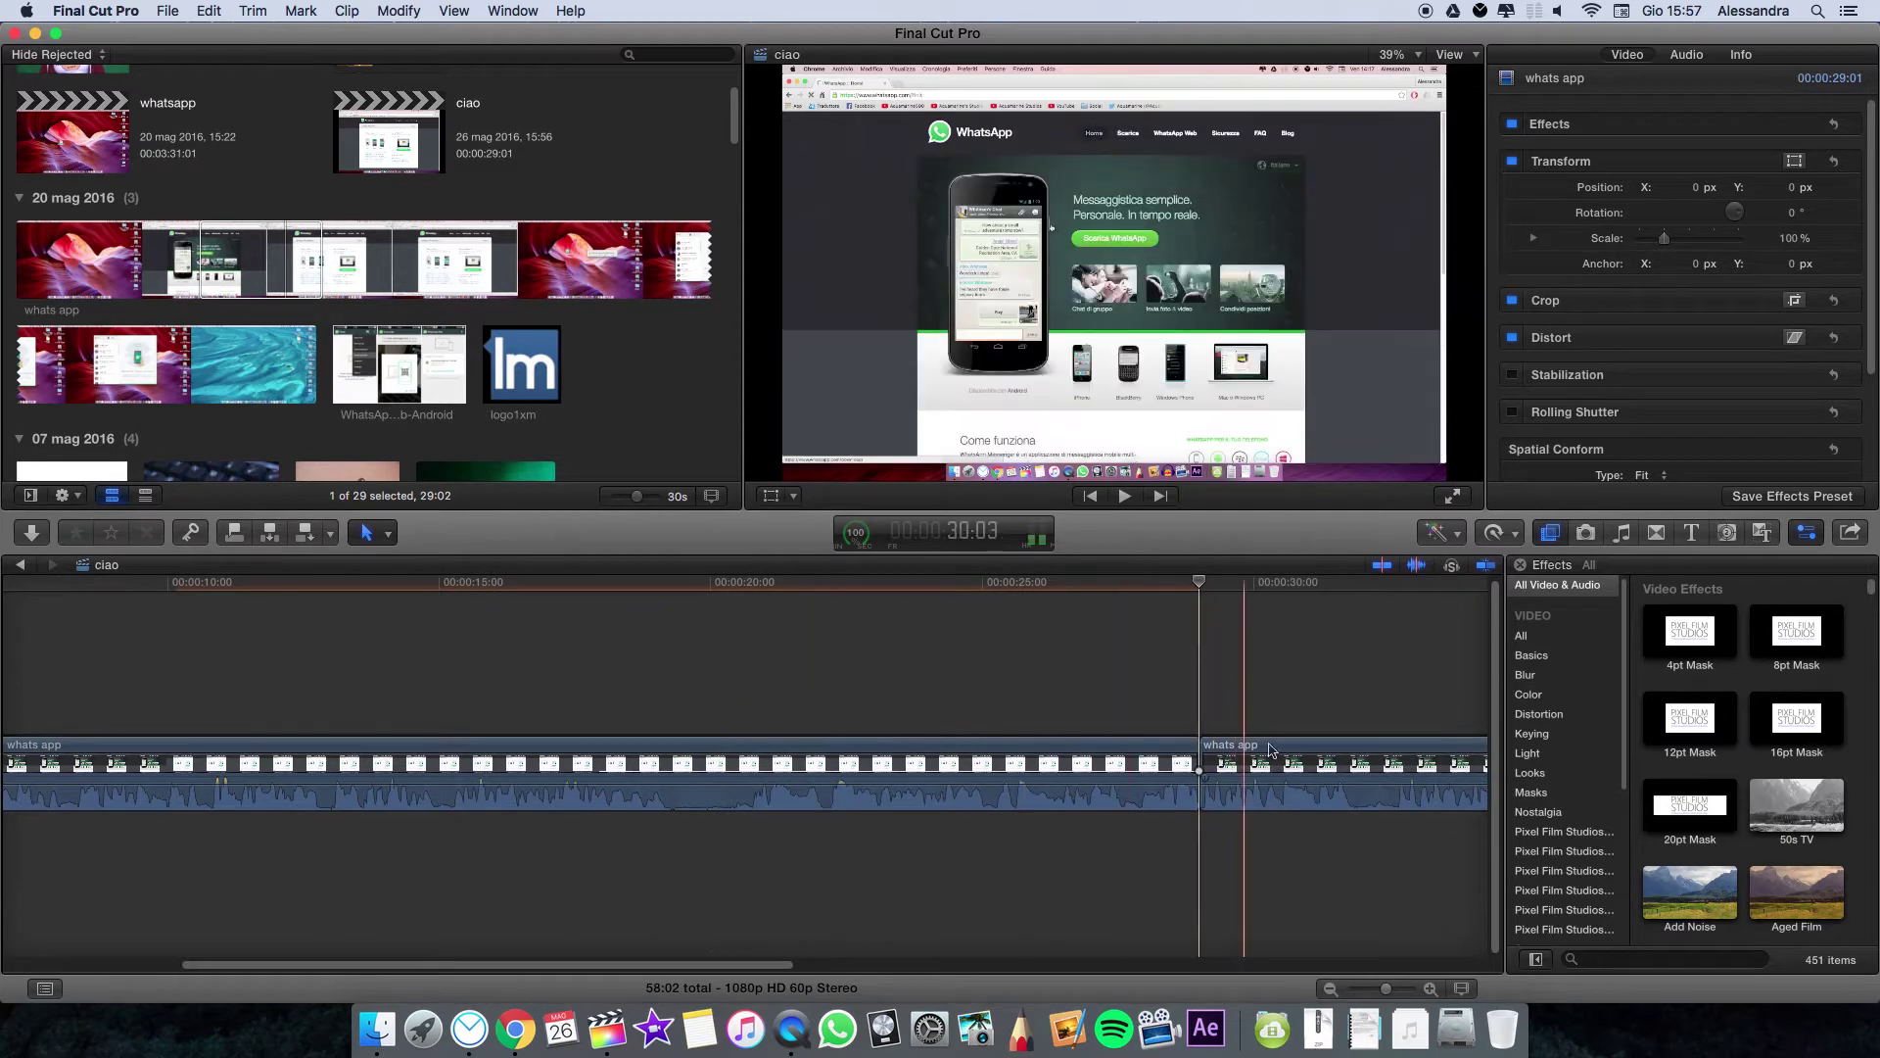
scroll(88, 842, left, 6)
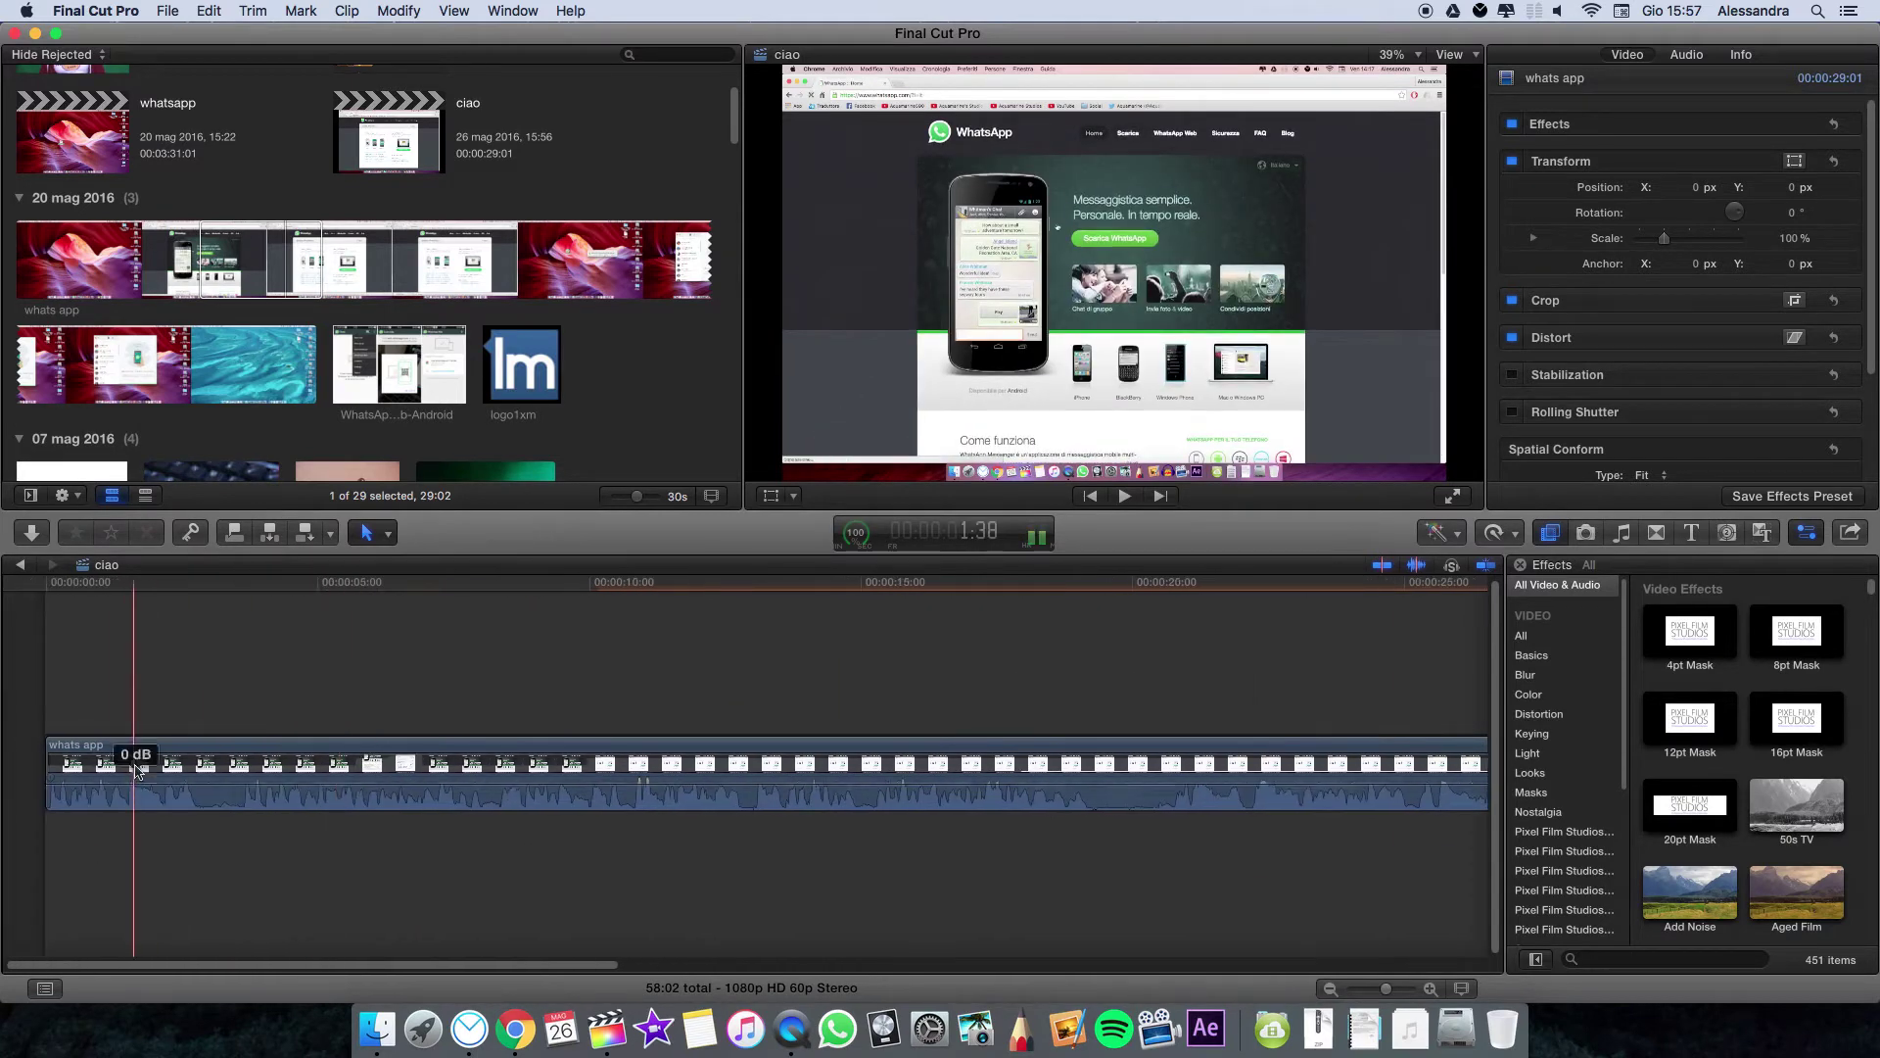
Option-drag a duplicate of the whats app clip onto a layer above the original
mouse_move(83, 764)
mouse_down()
mouse_move(60, 650)
mouse_move(61, 682)
mouse_up()
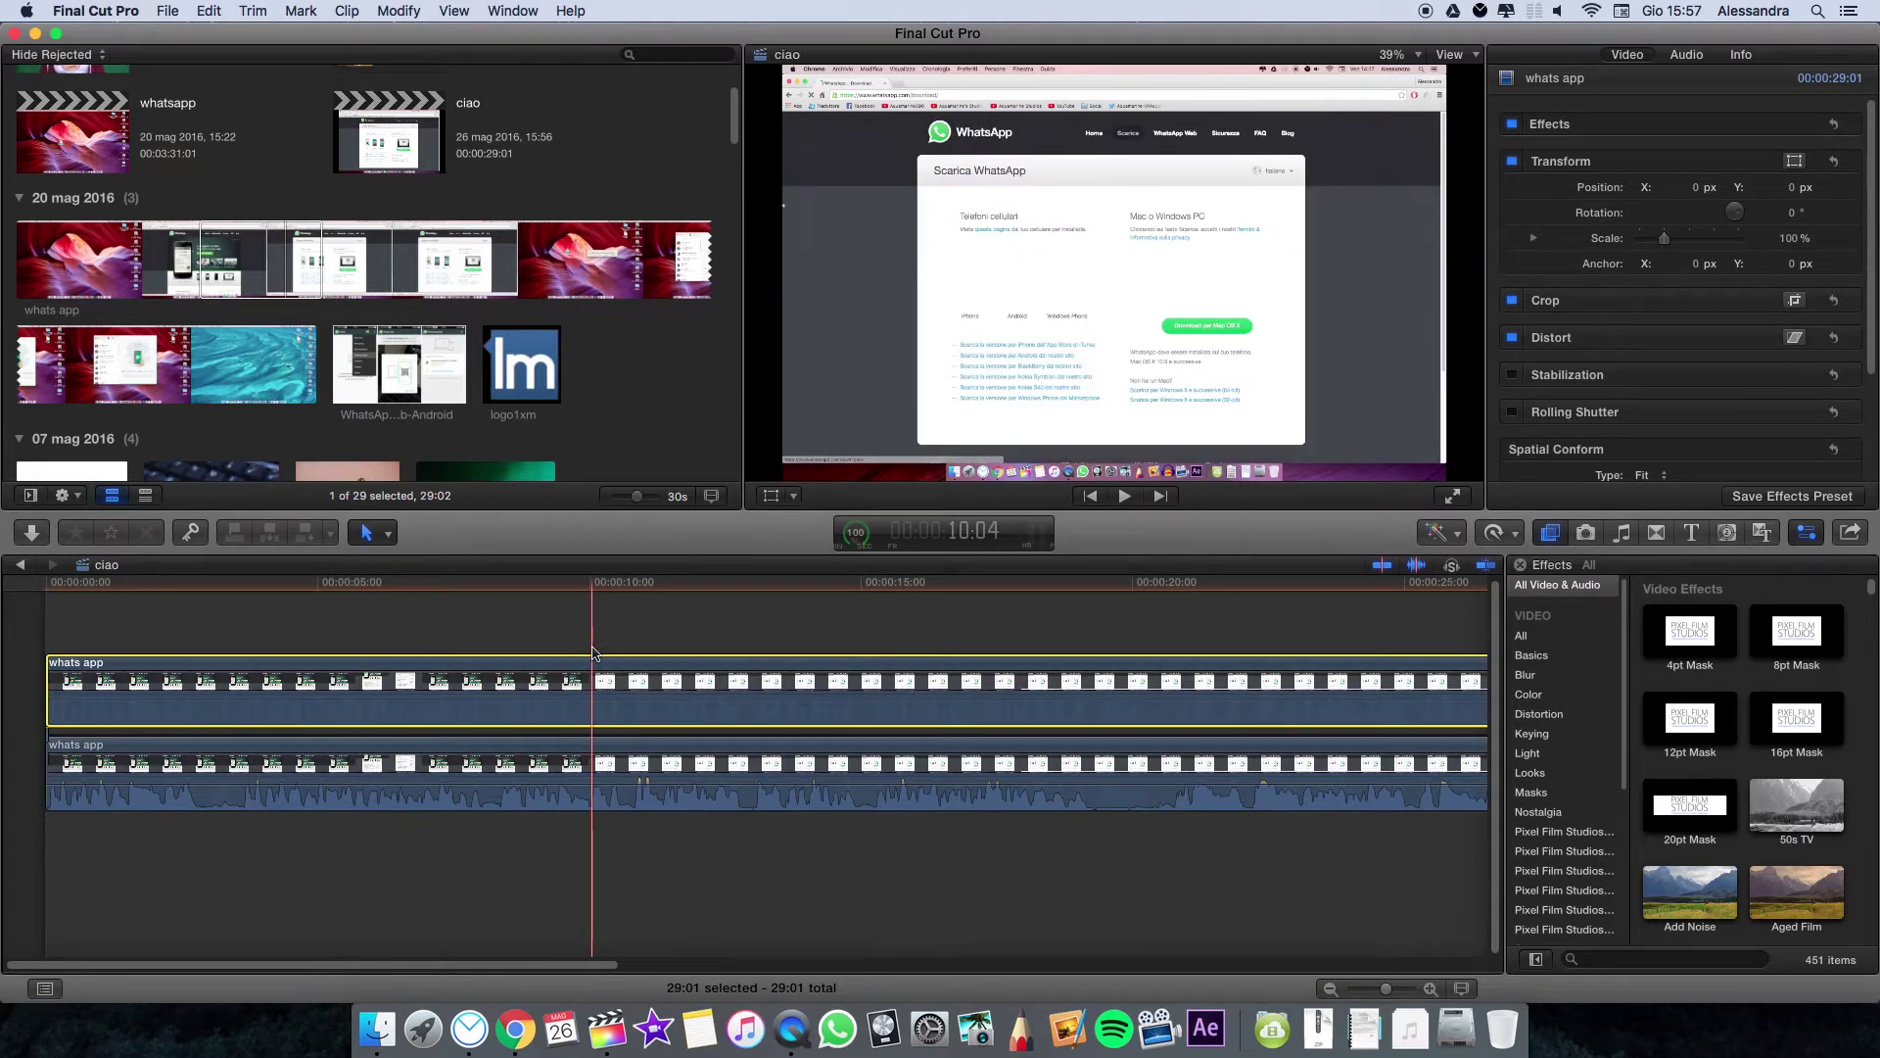
click(1648, 607)
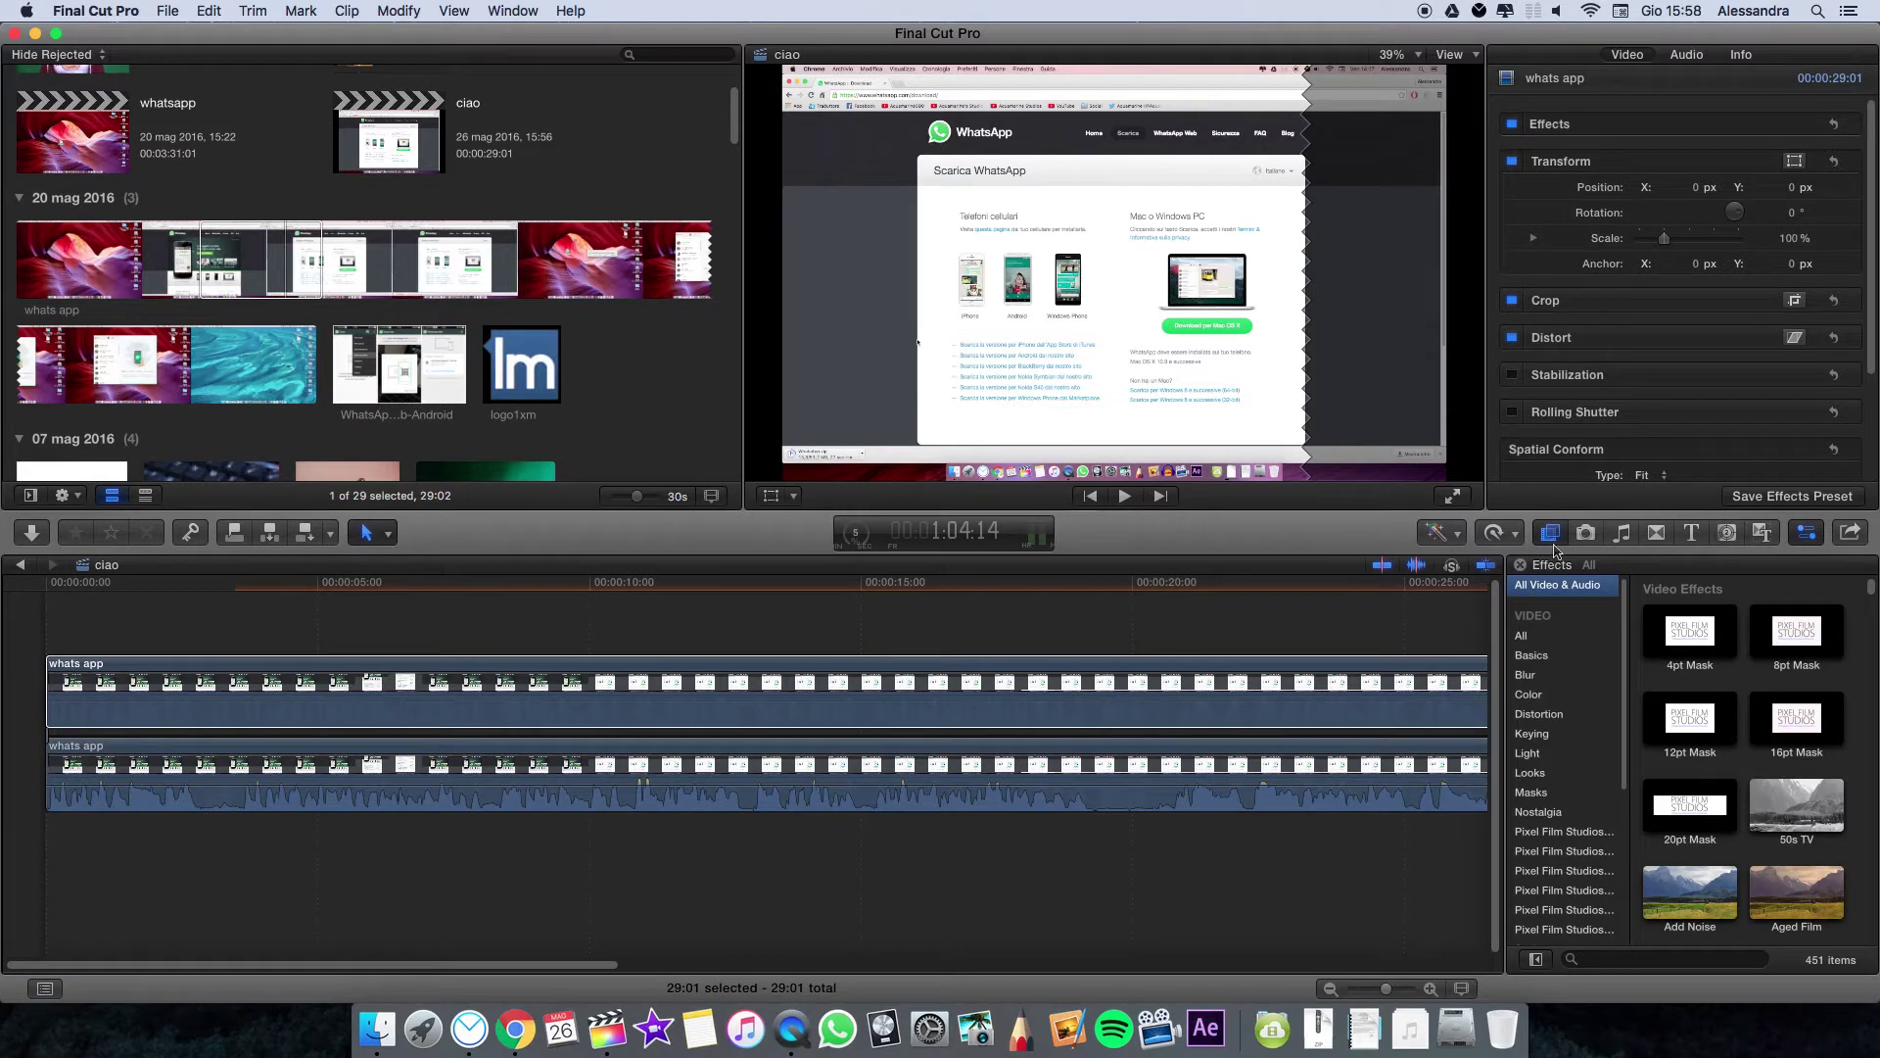
Drag the Gaussian effect from the Blur category onto the upper whats app clip
click(1525, 678)
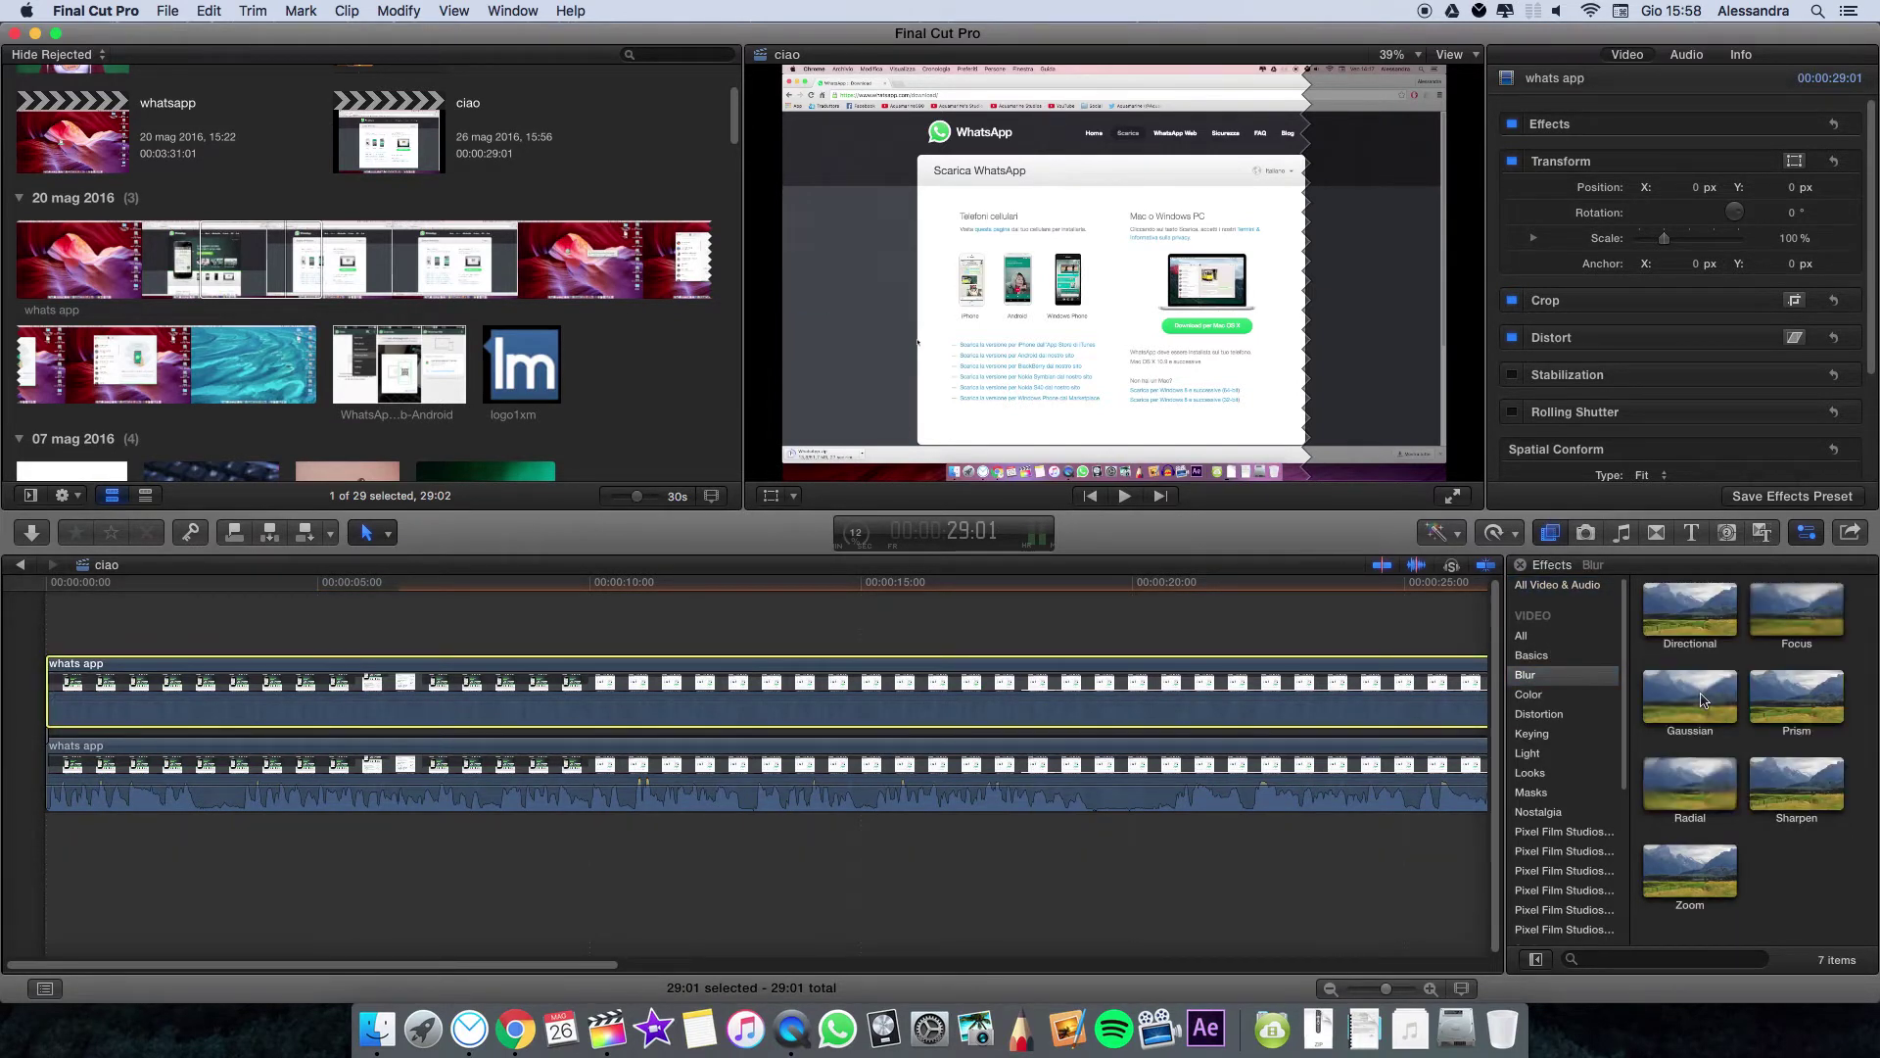
click(1702, 700)
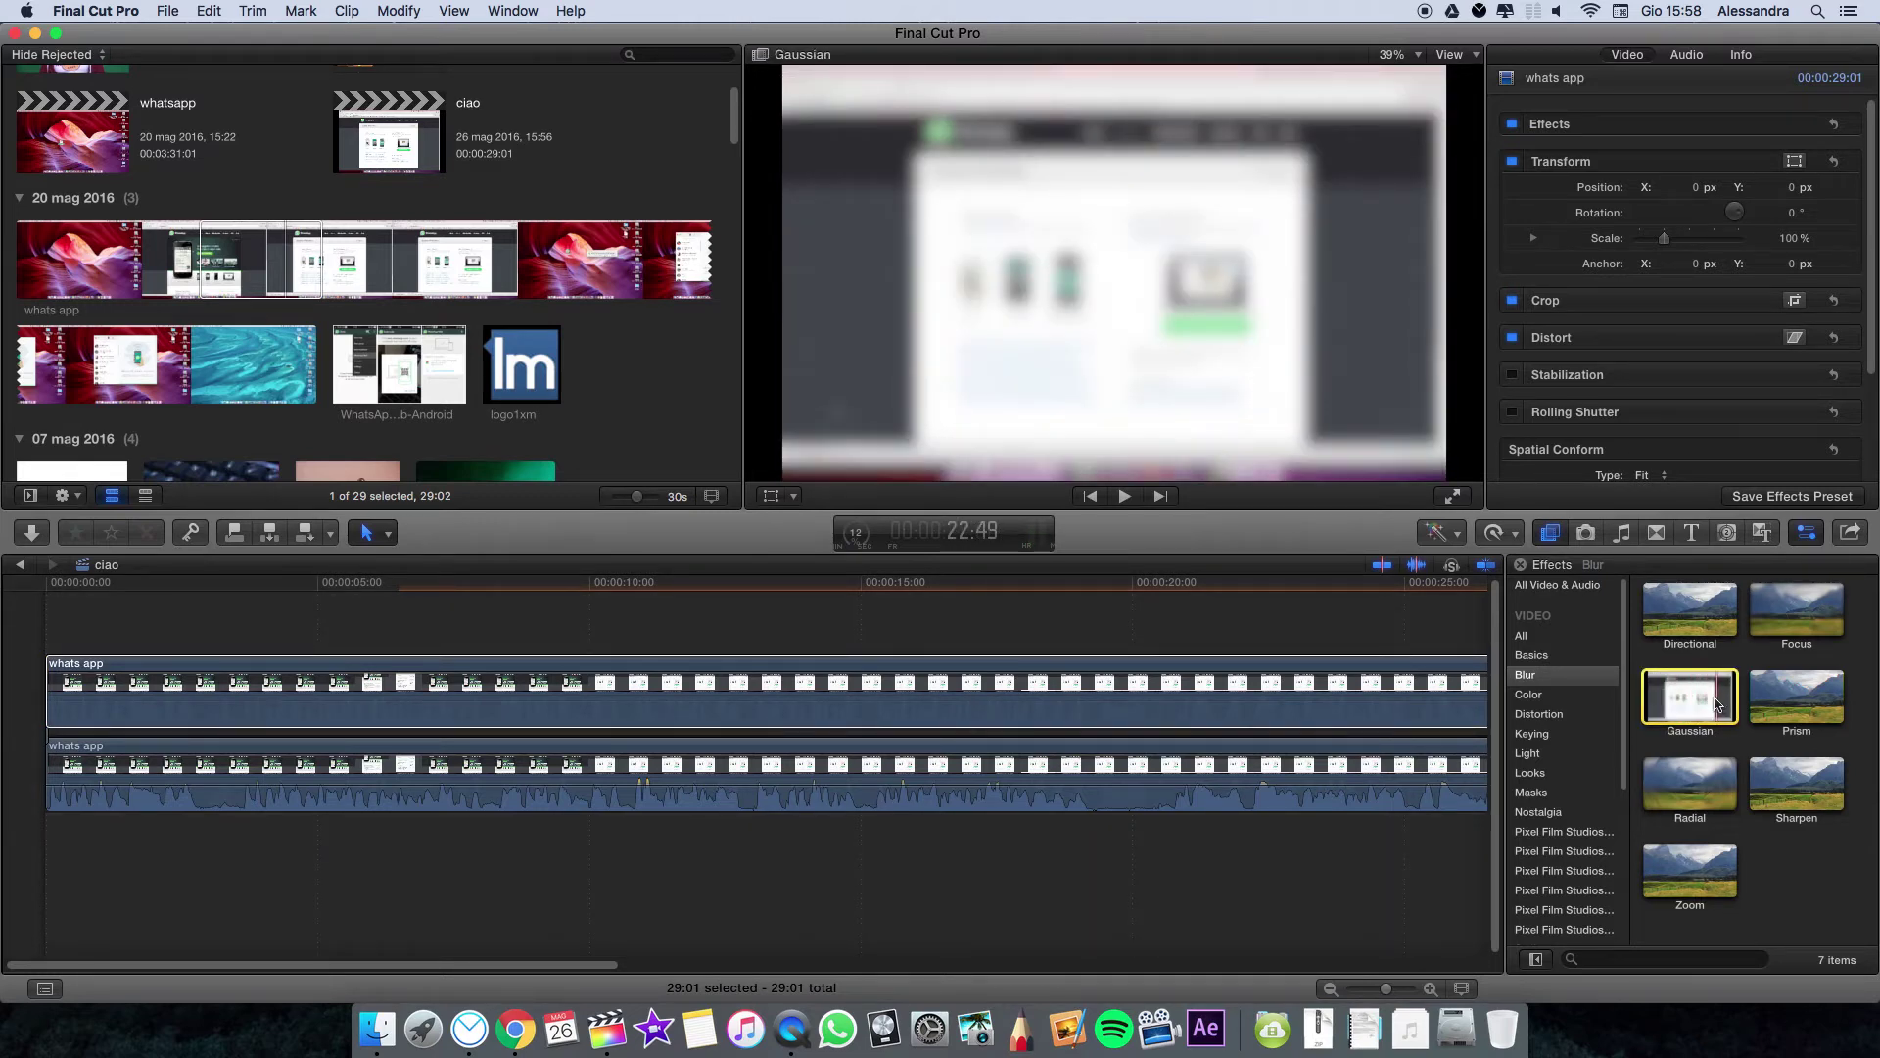
drag(1700, 705, 425, 661)
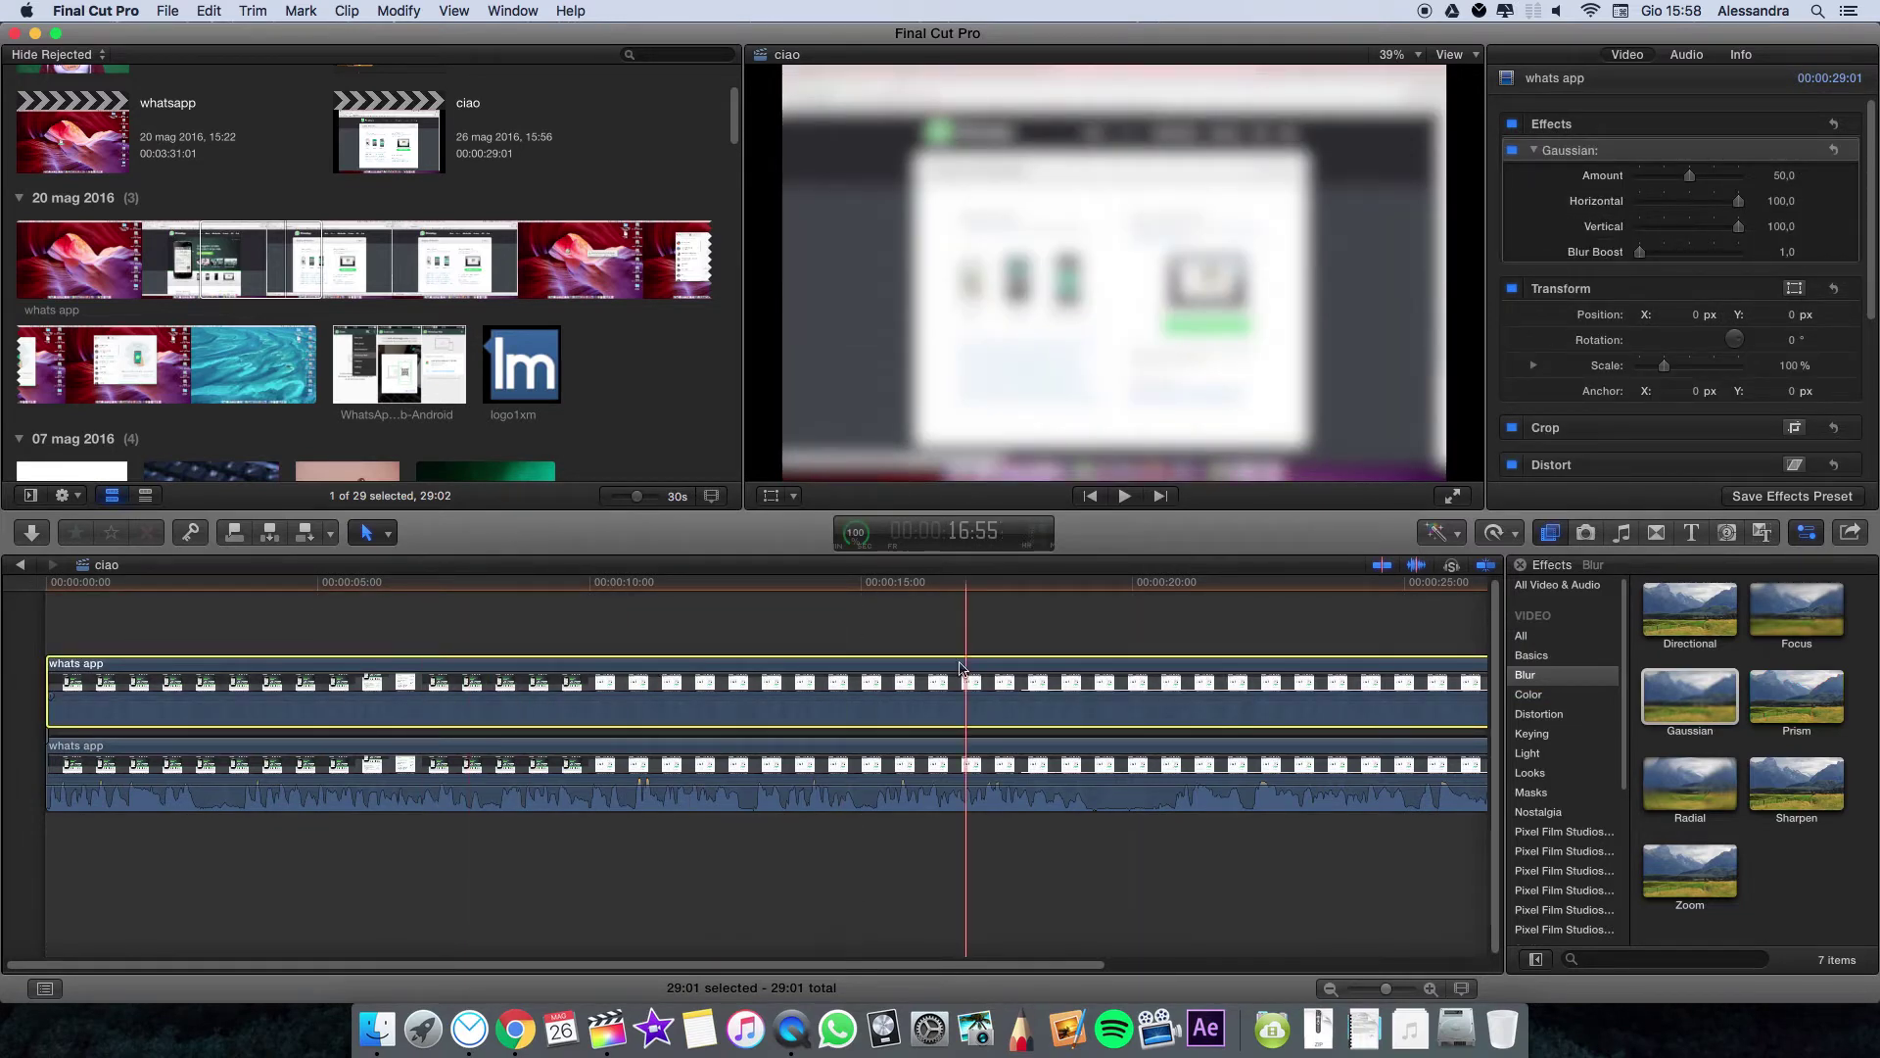
Crop the blurred copy in the viewer to a box around the phone picture
click(796, 495)
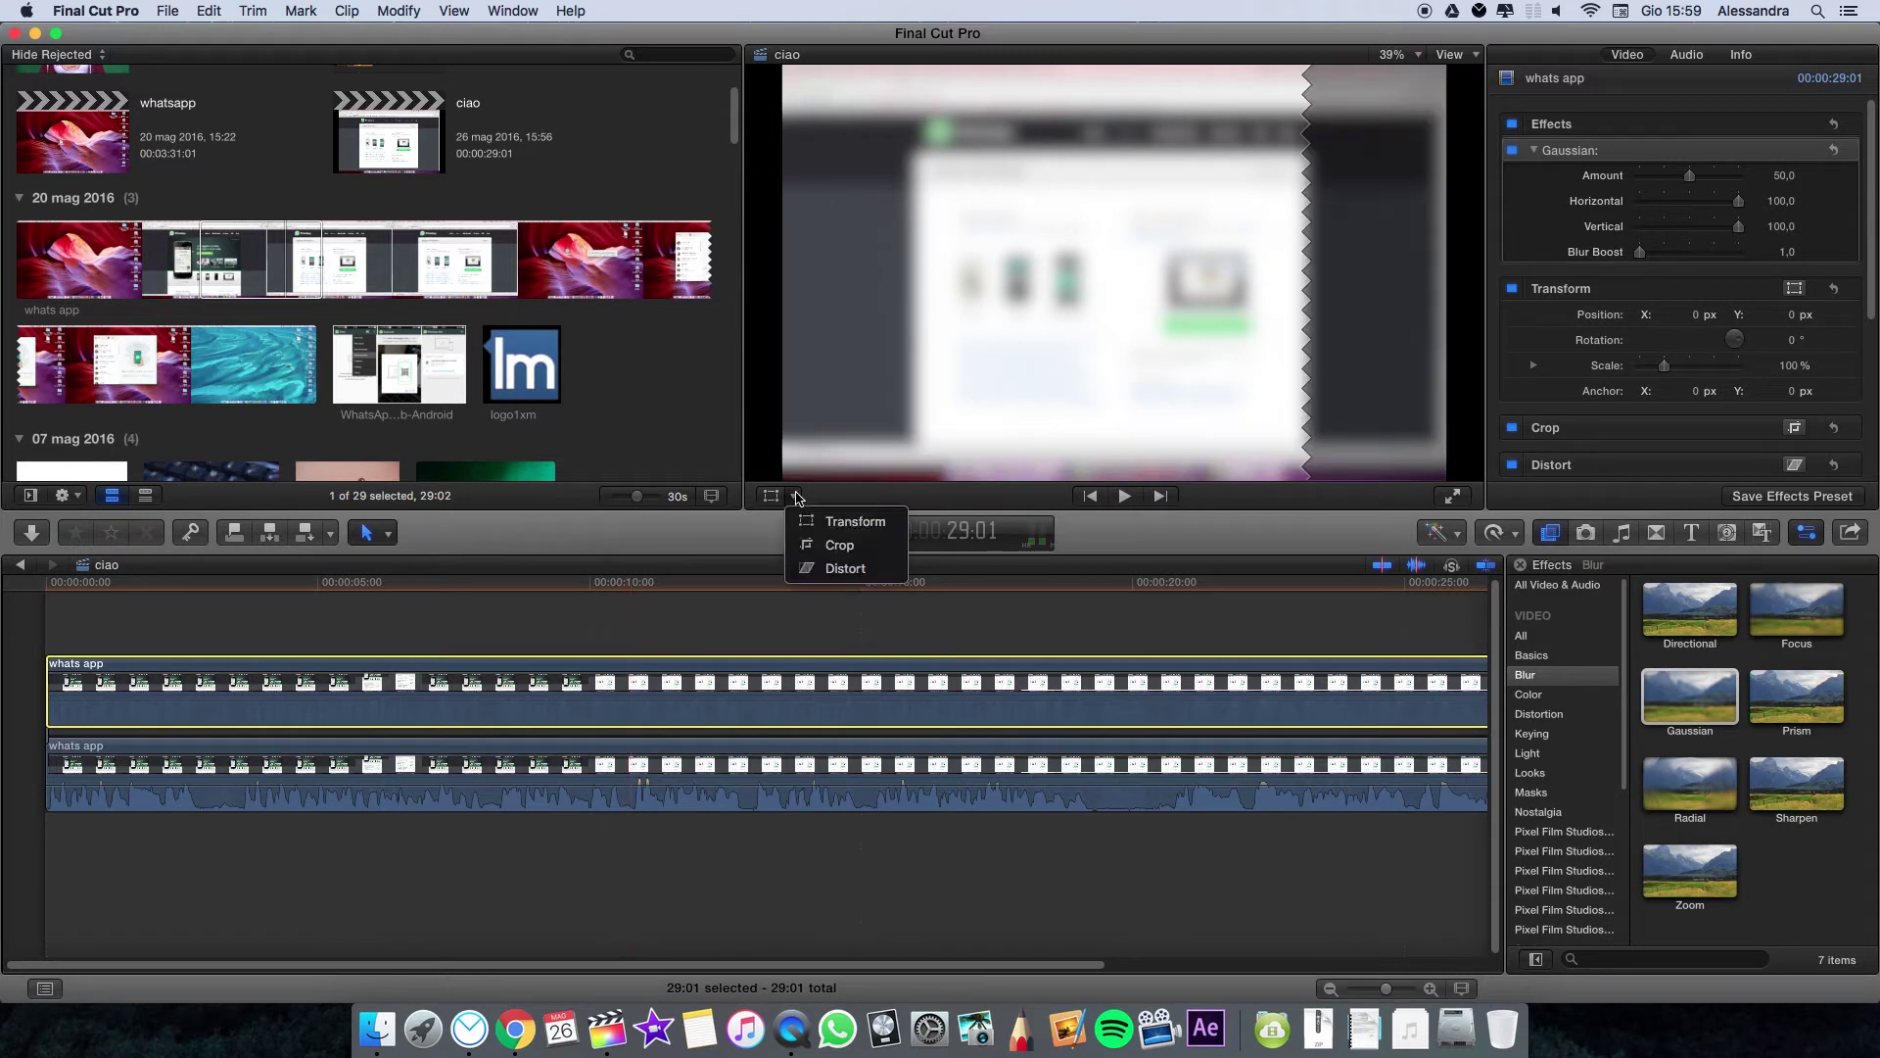
click(834, 545)
click(470, 593)
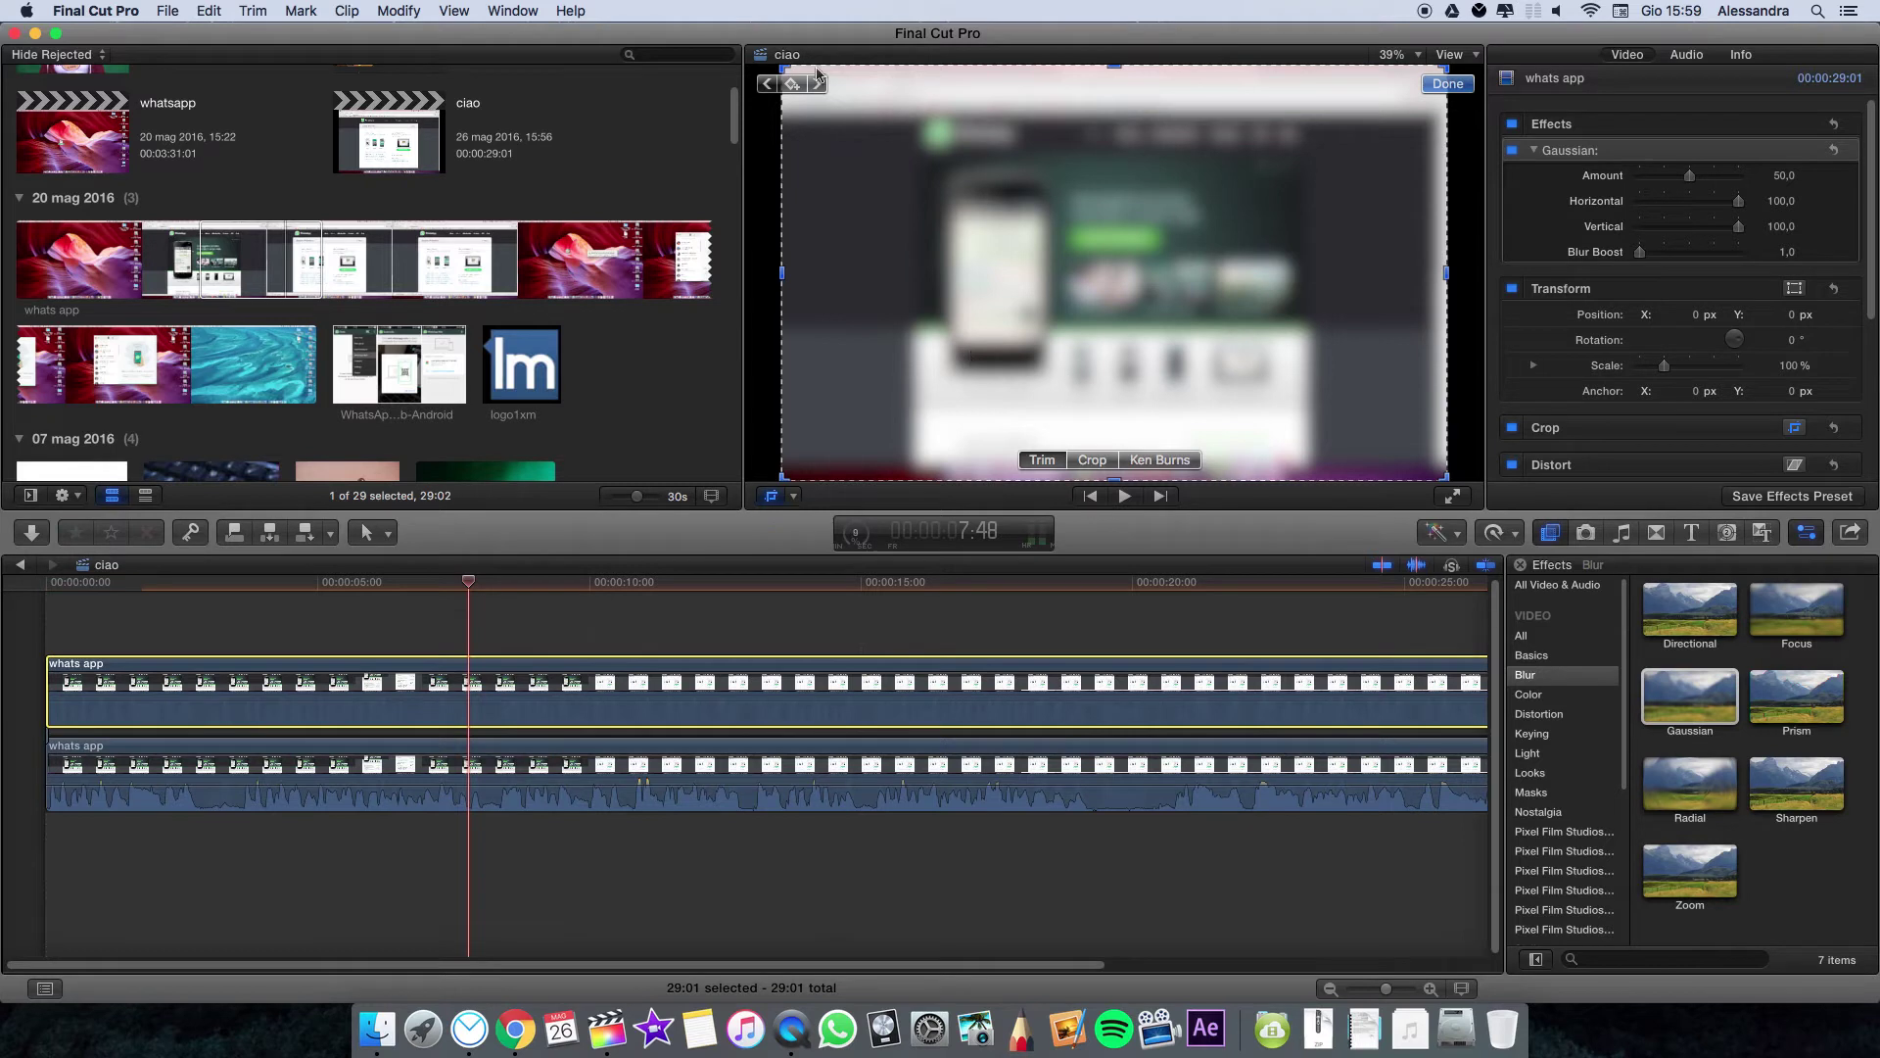
drag(783, 68, 949, 170)
drag(1447, 477, 1052, 384)
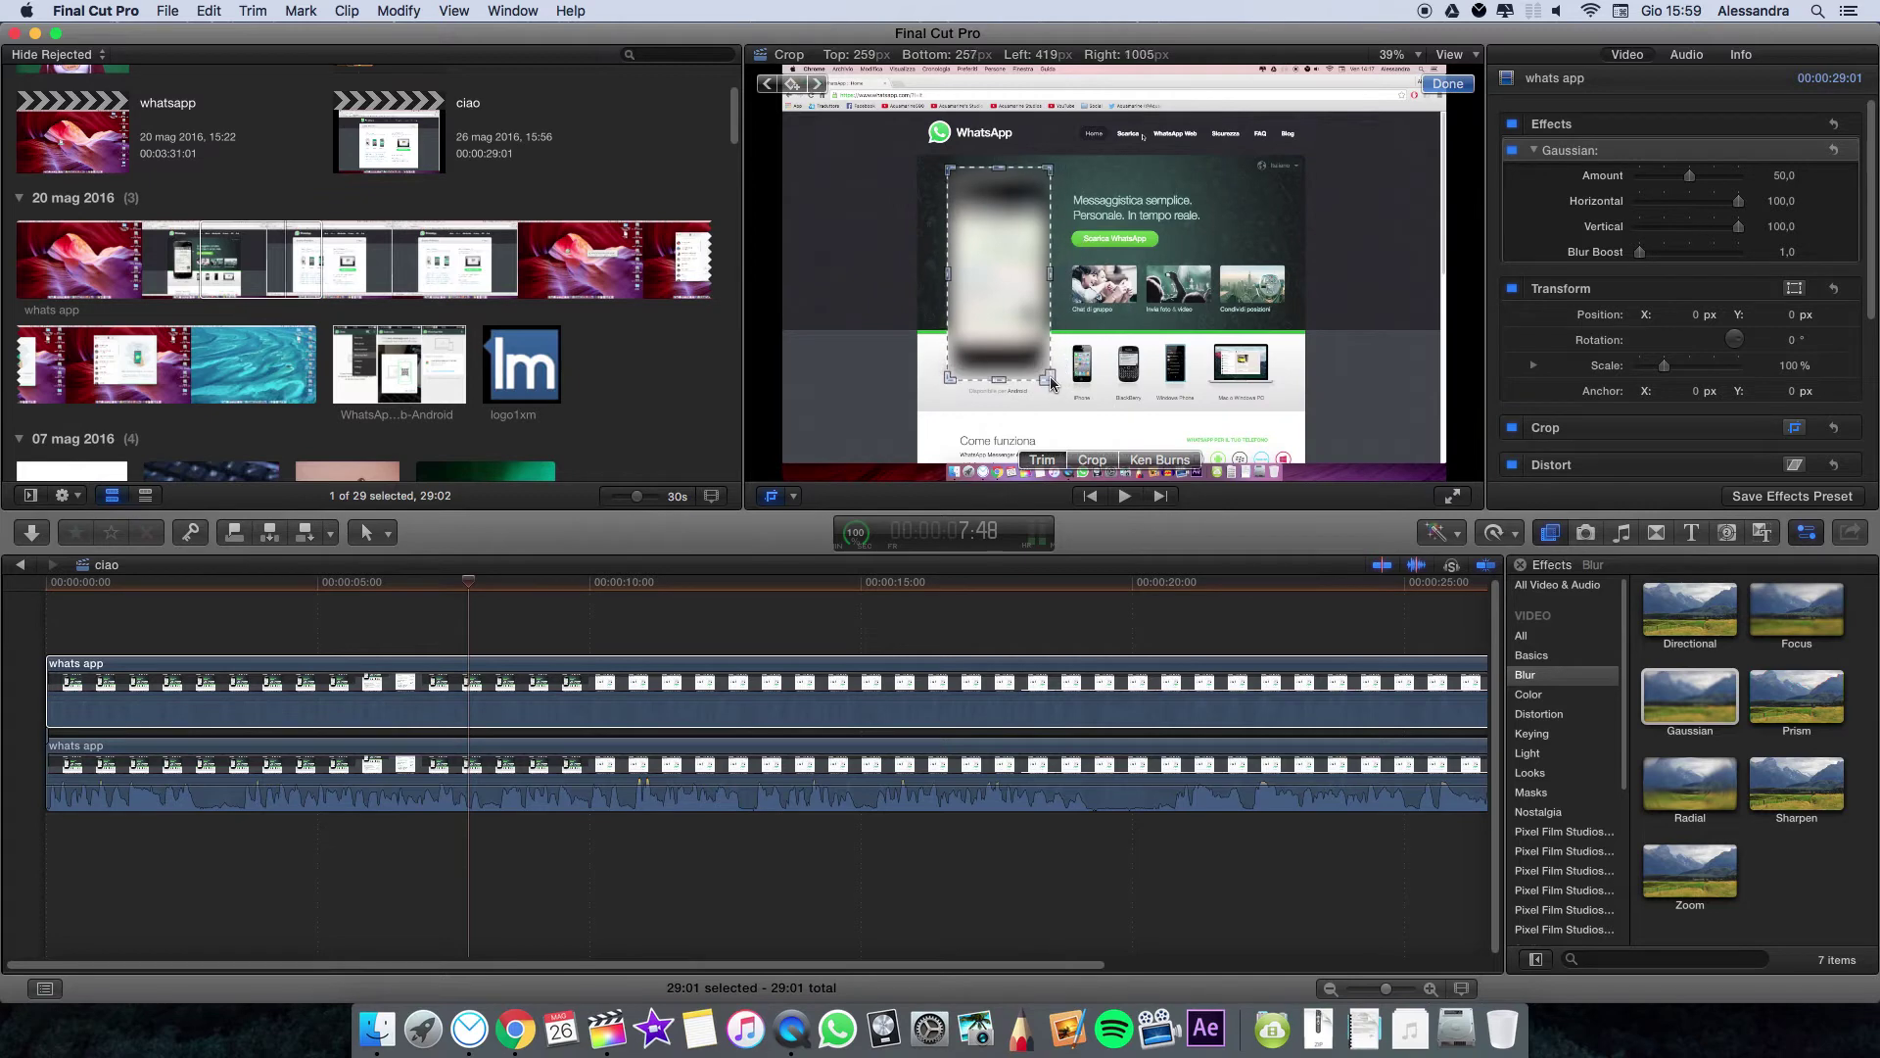
click(1446, 87)
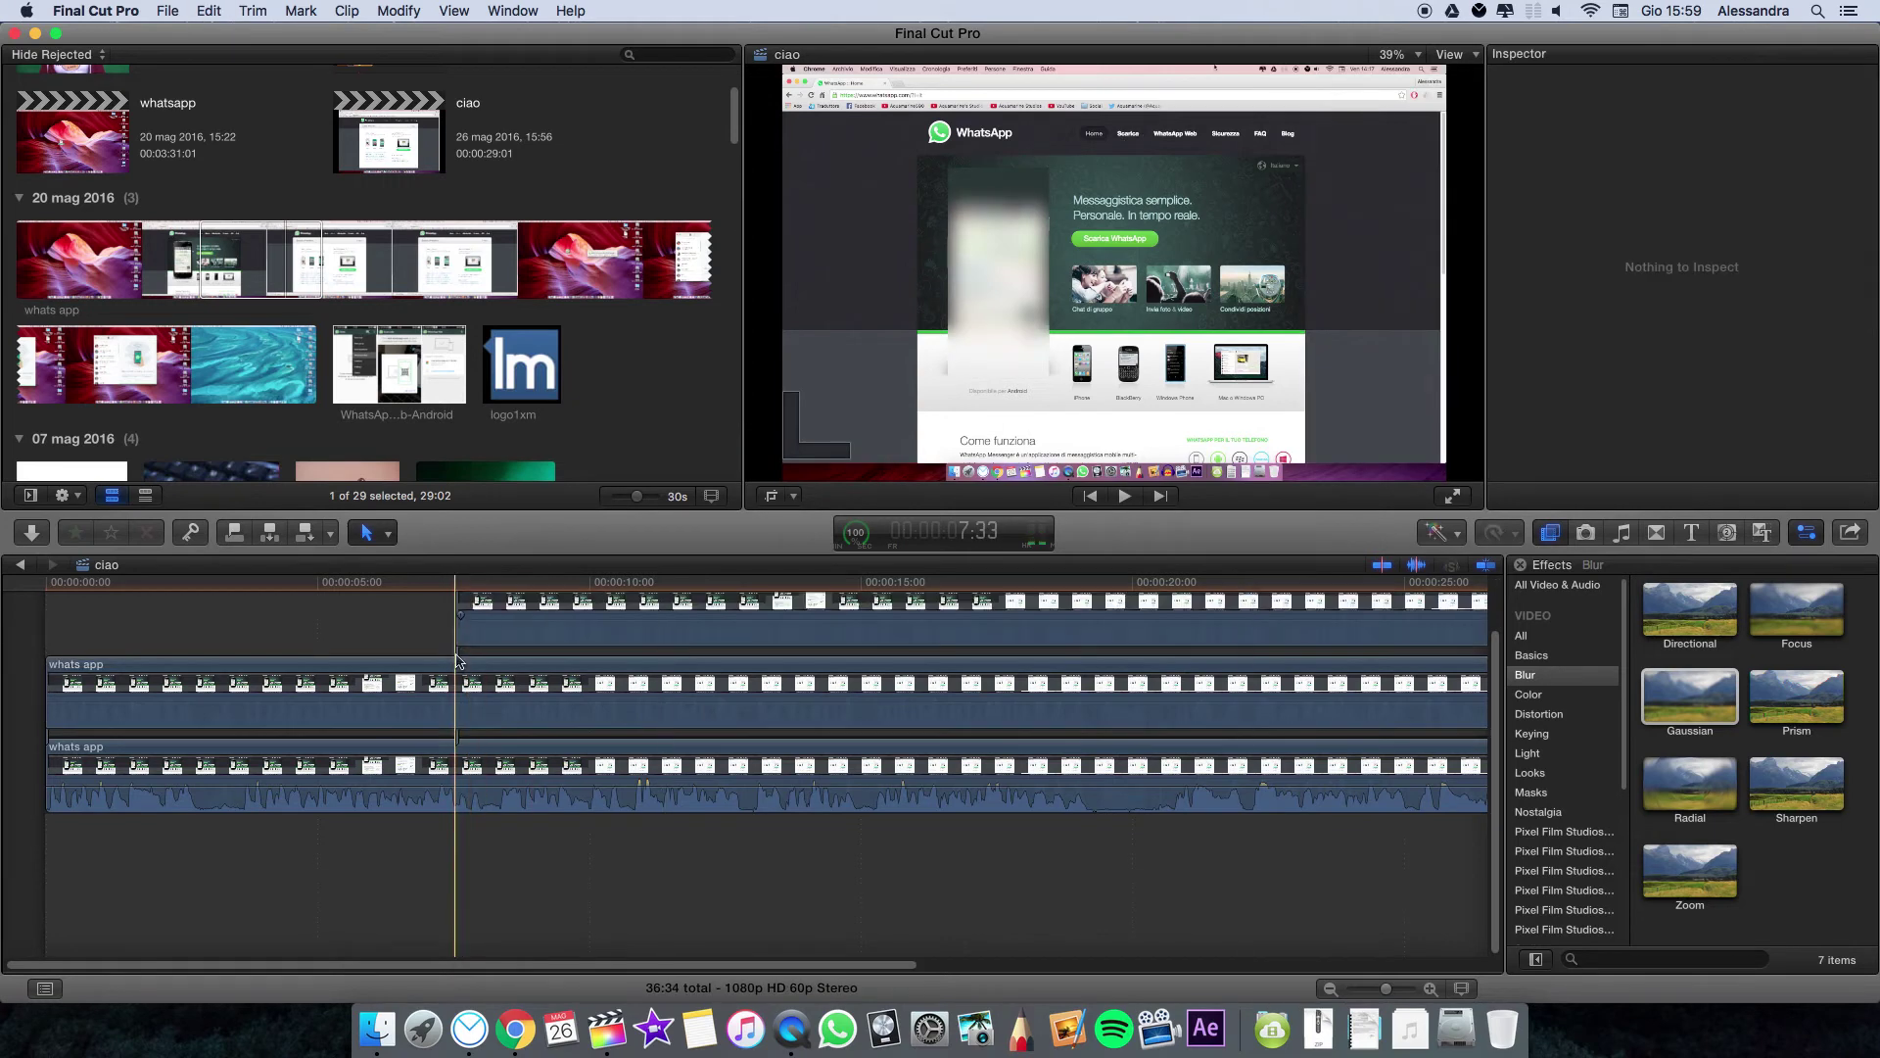
Paste another blurred copy on top and crop it to the page's right-hand picture
key(q)
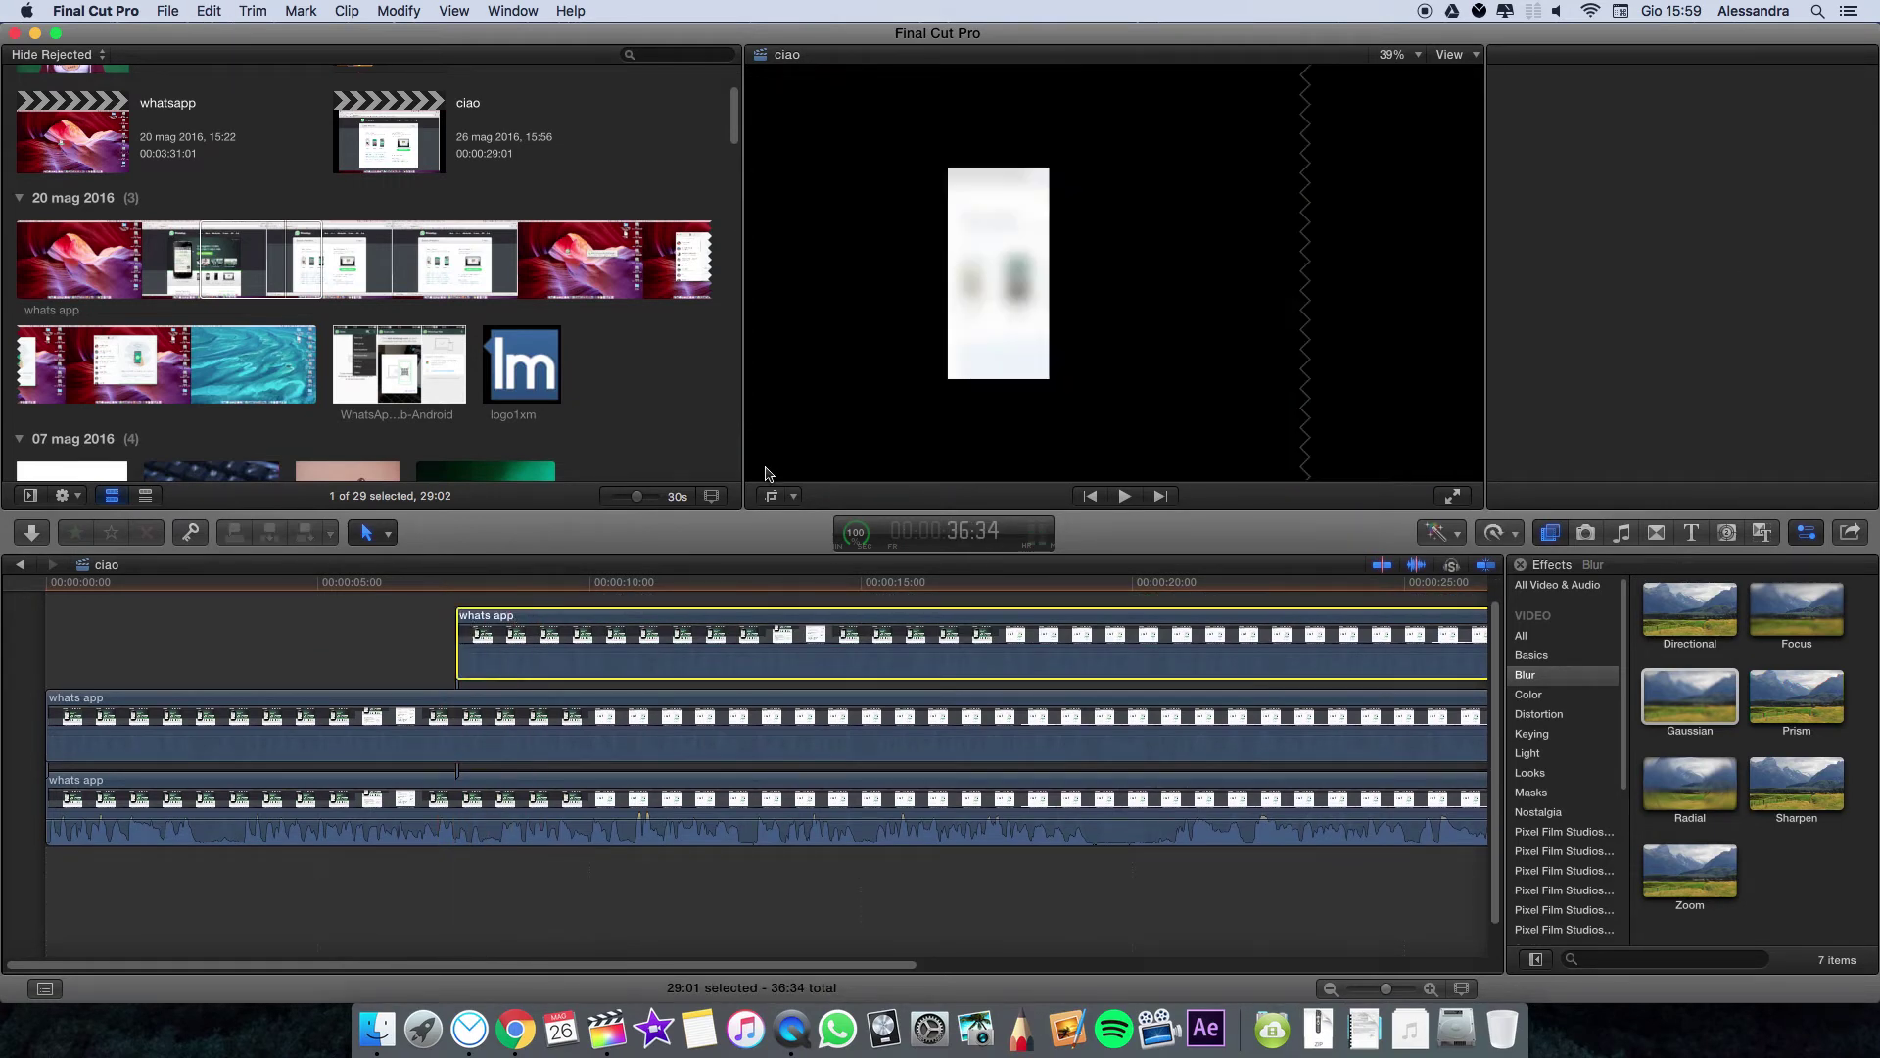
key(super+4)
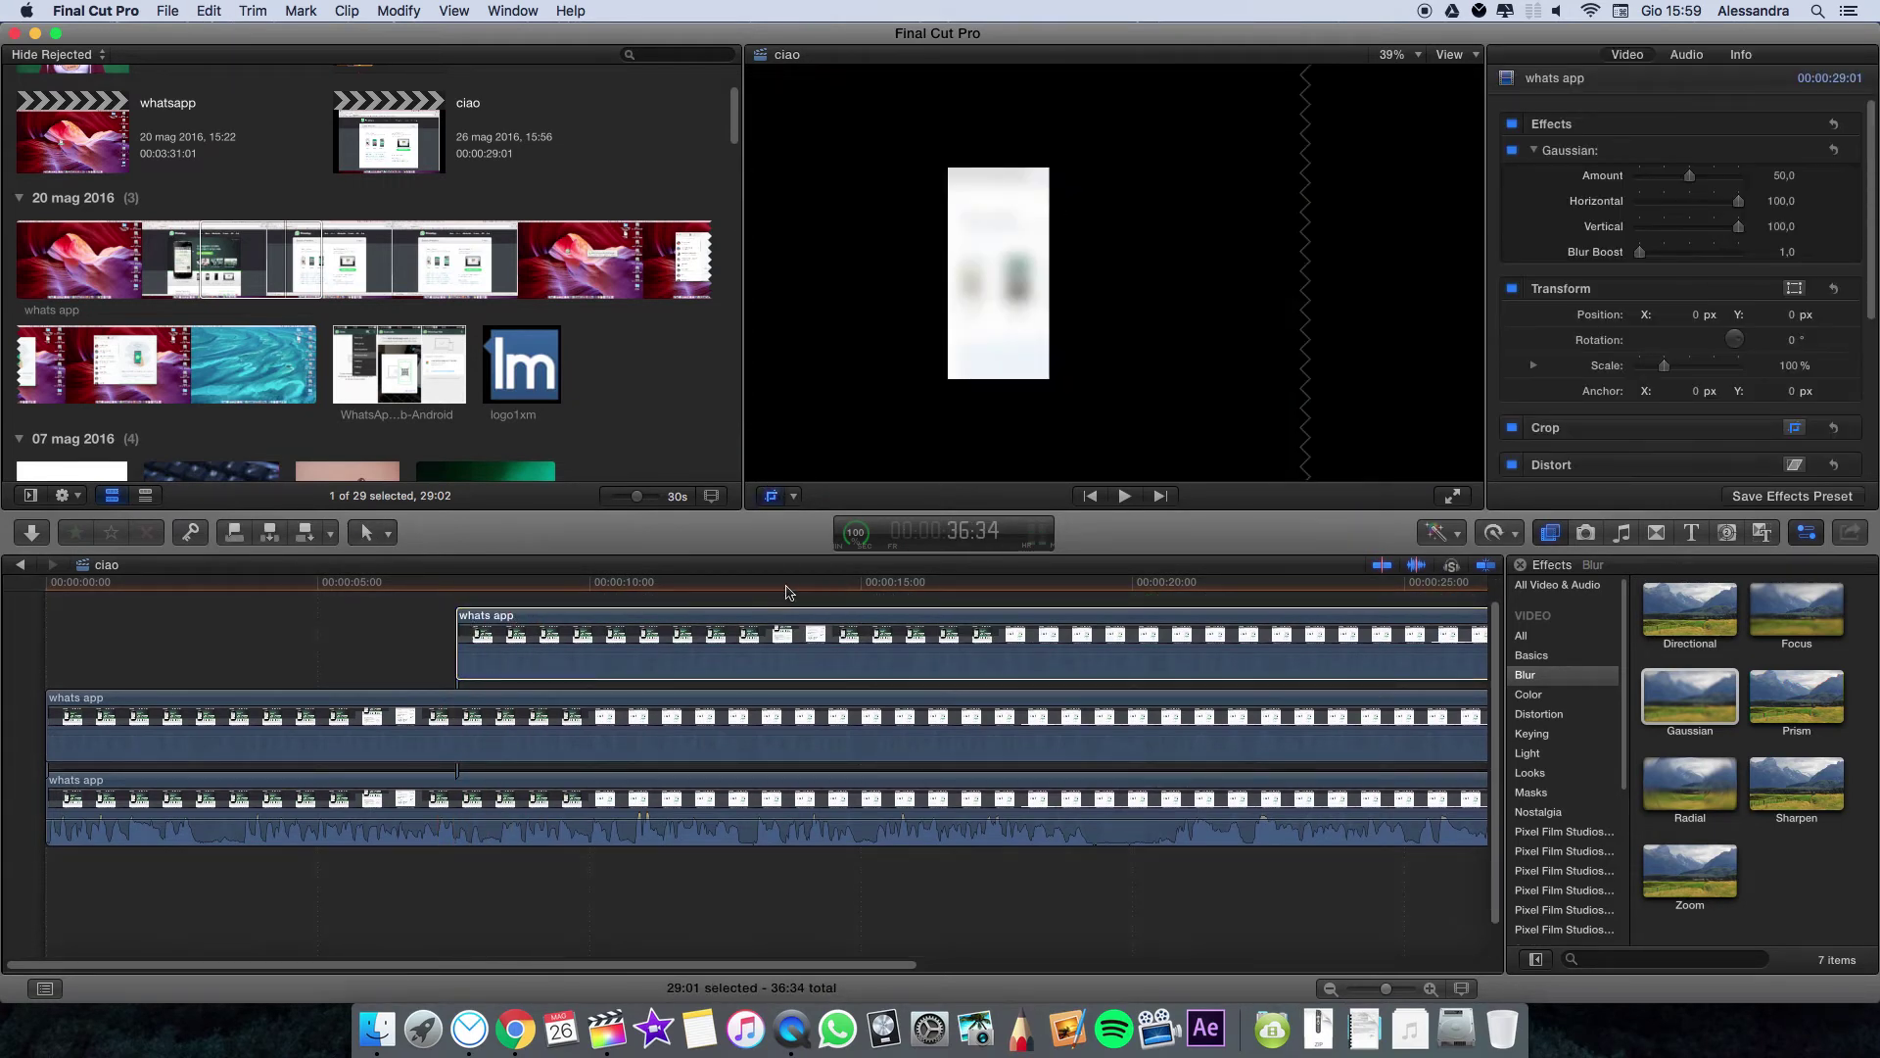
click(757, 598)
key(shift+c)
drag(1019, 235, 1220, 241)
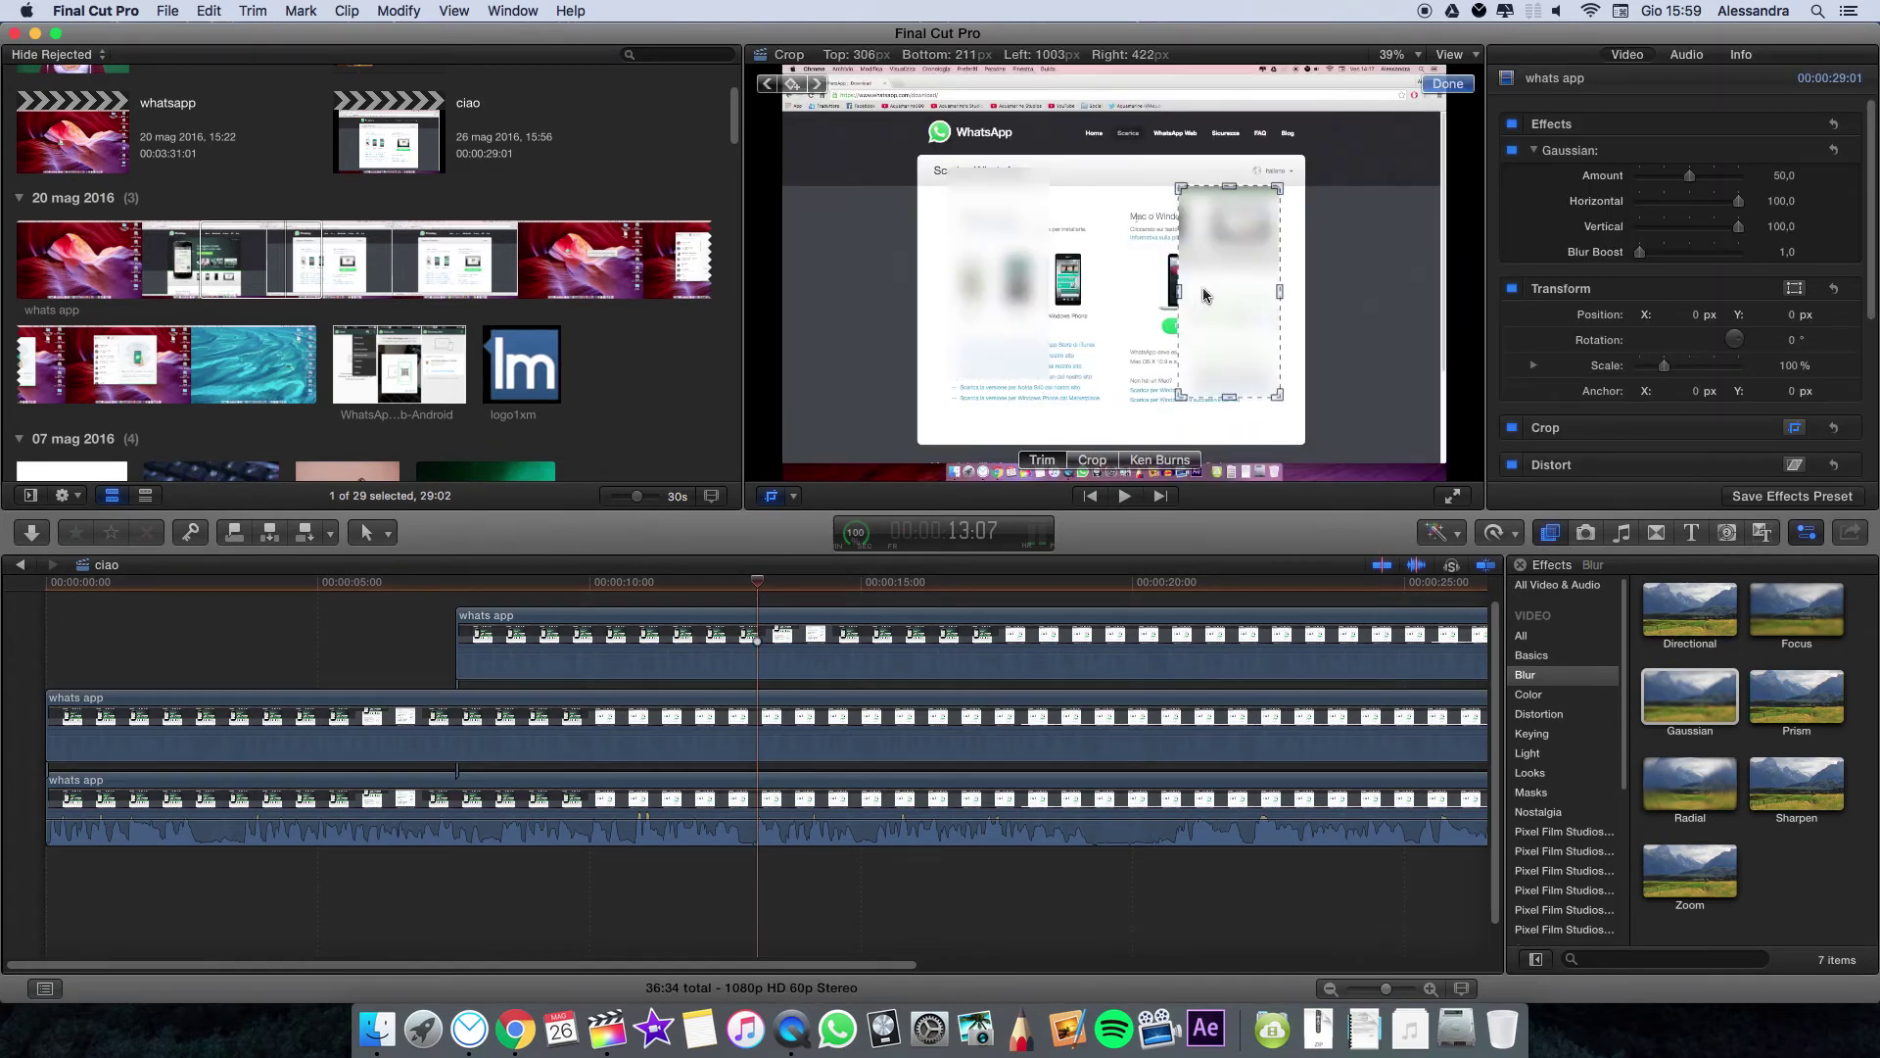
click(137, 771)
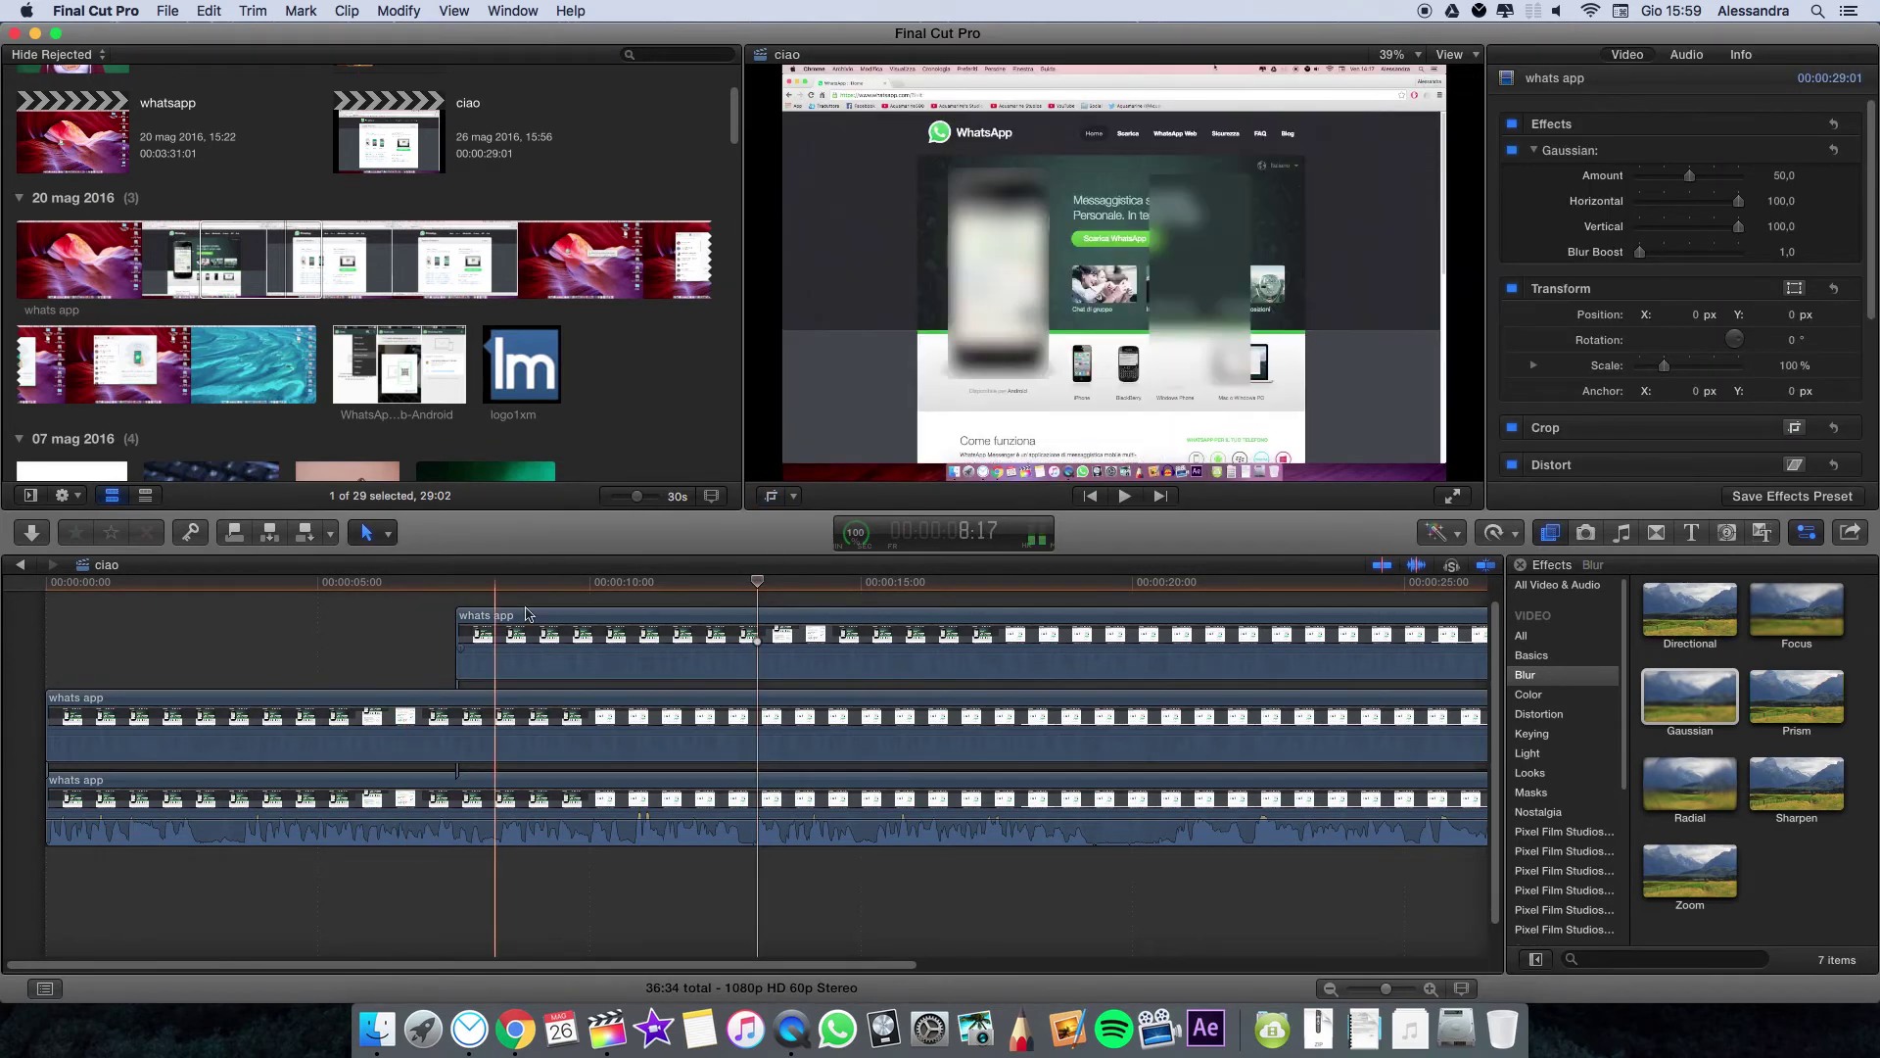
scroll(1332, 588, right, 4)
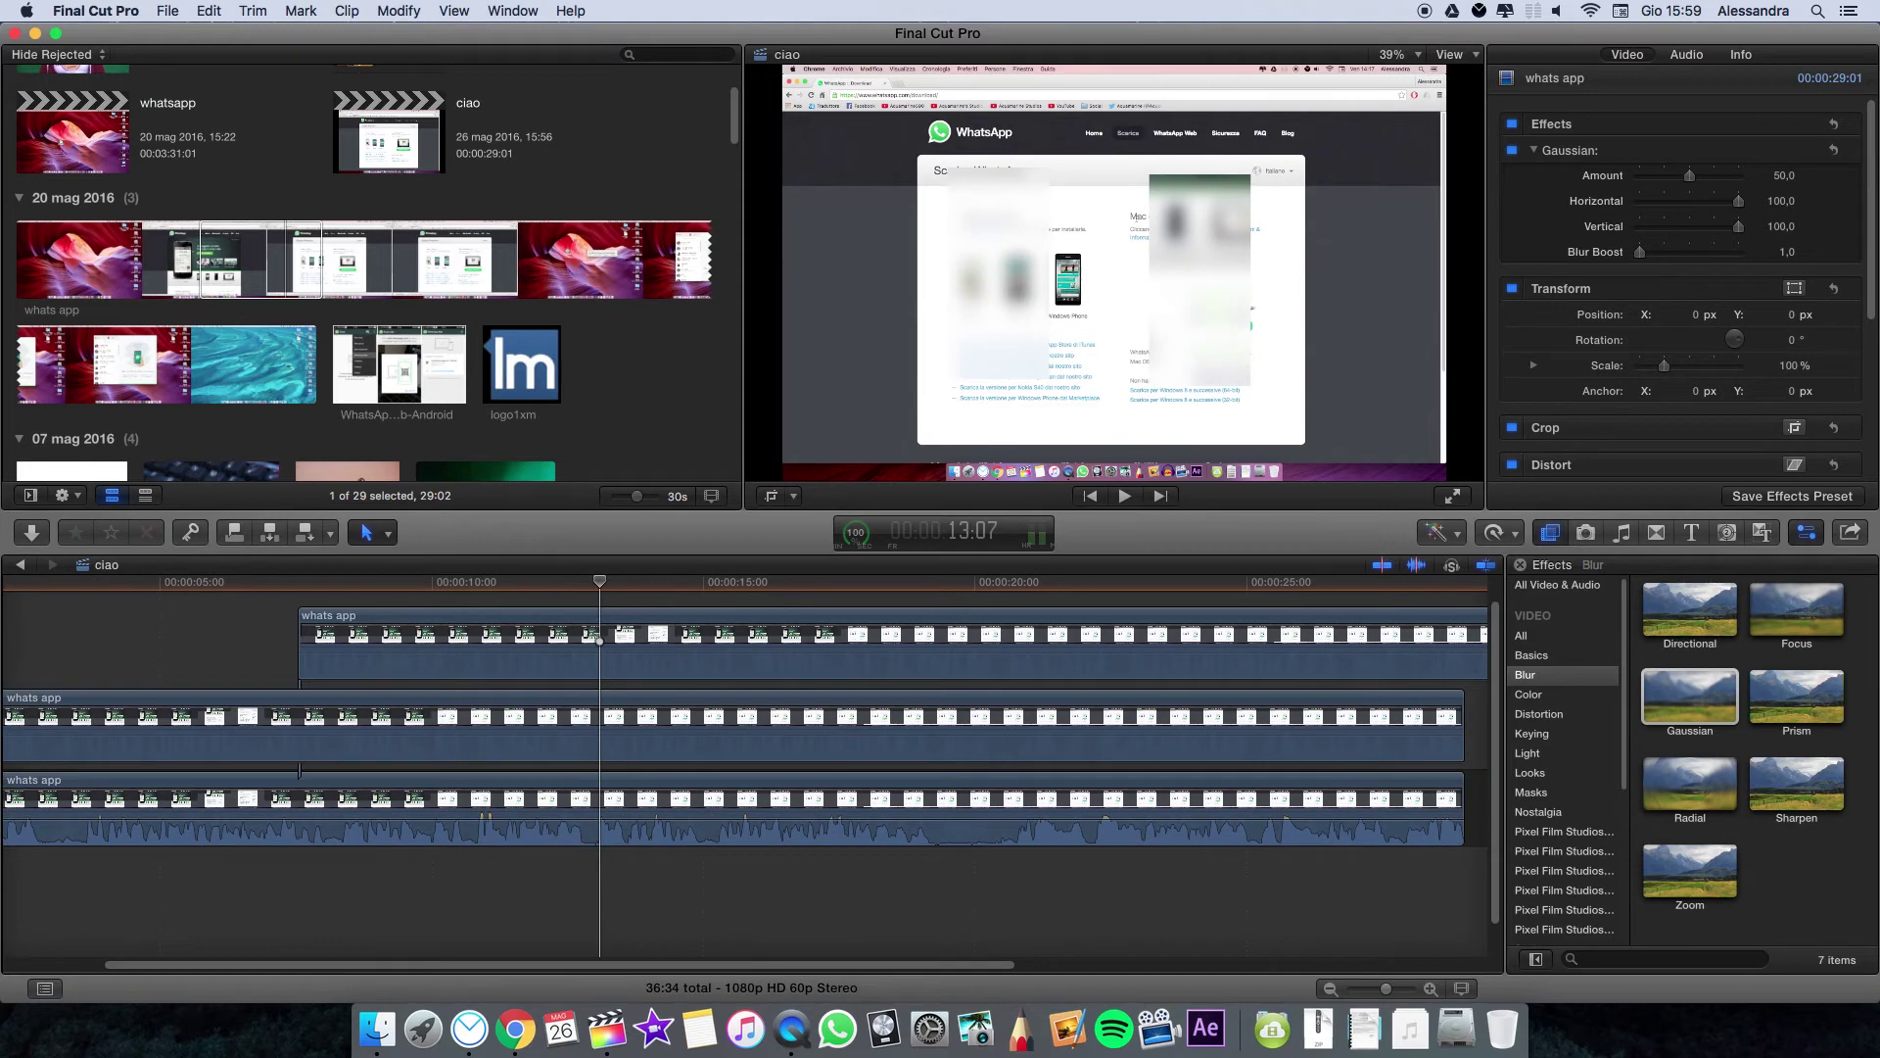
click(1849, 532)
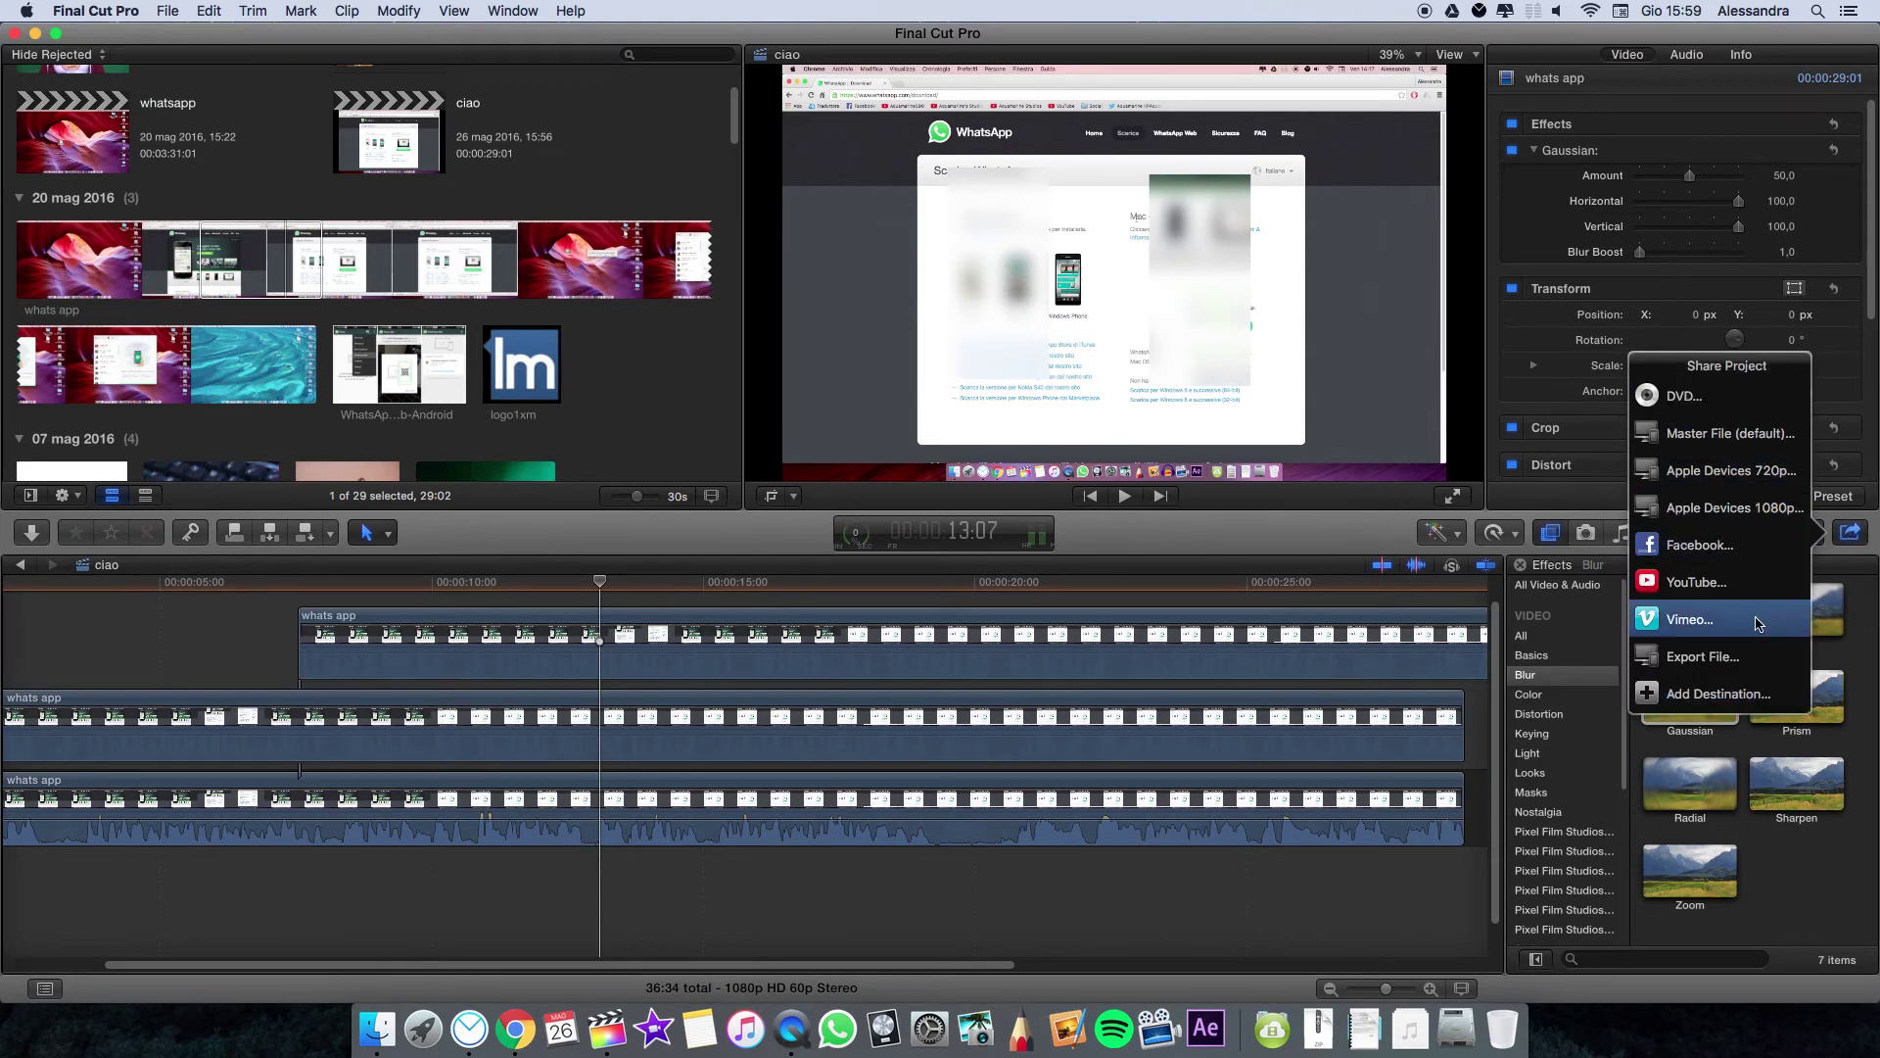
Dismiss the Share Project menu without exporting
click(1826, 563)
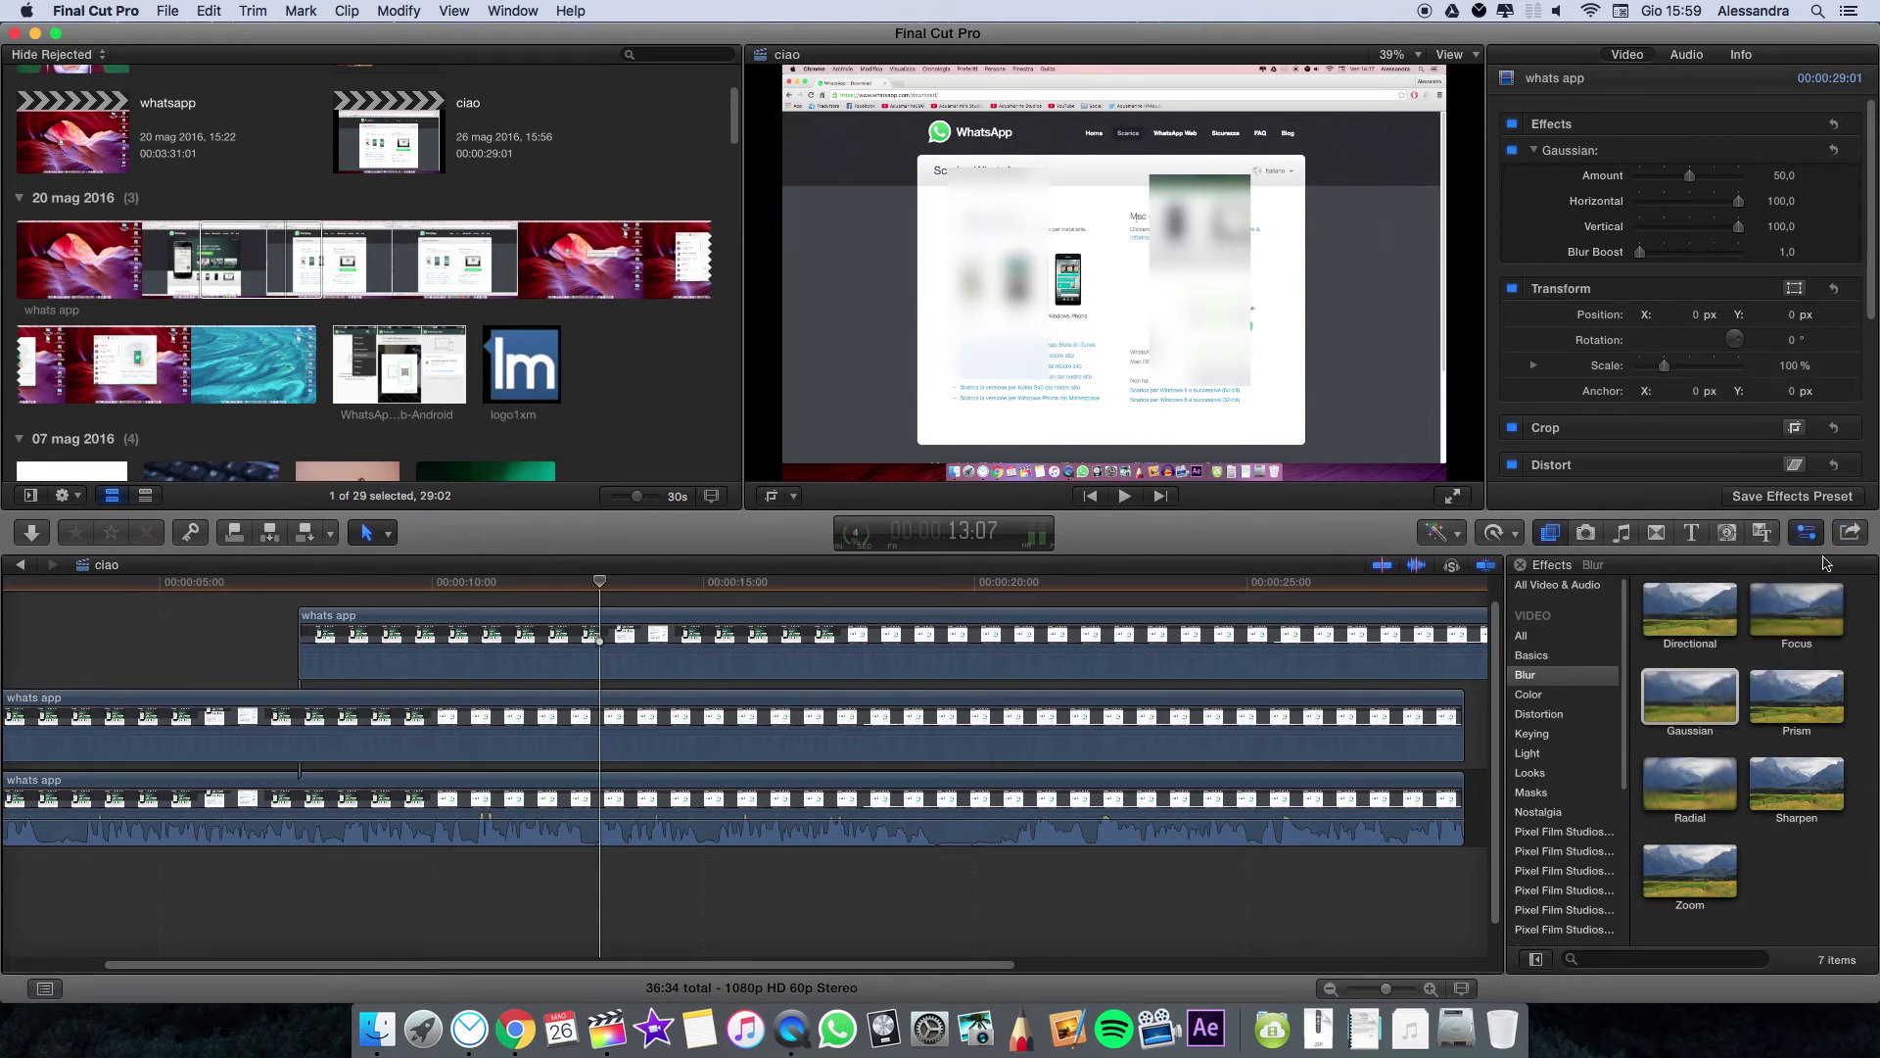